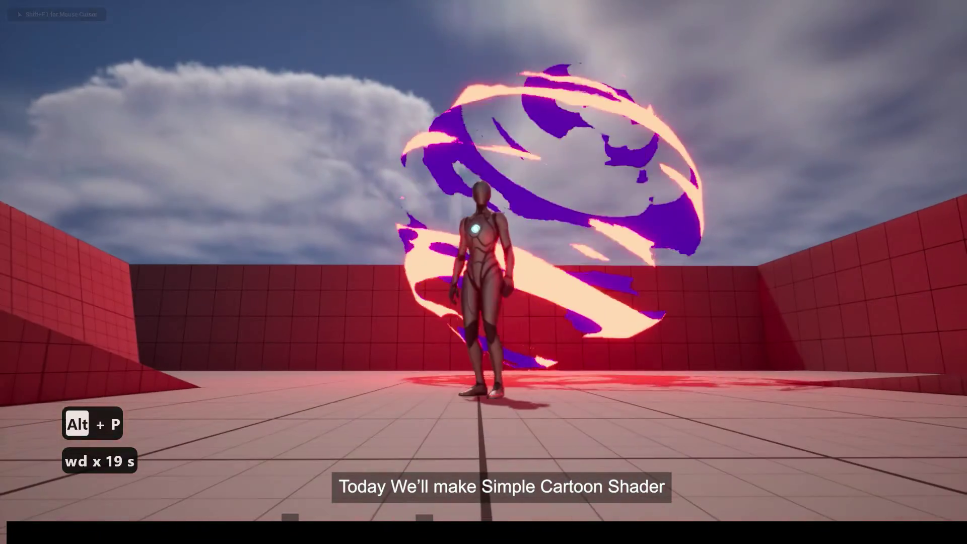
pyautogui.press('w')
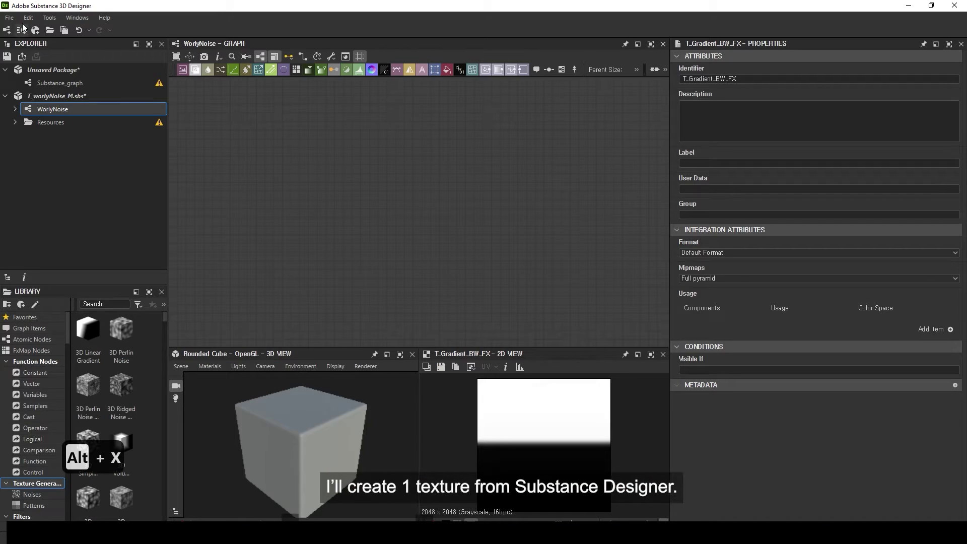
# Step: Create a new Substance graph from the Empty template at 512 px in a new package
pyautogui.click(9, 17)
pyautogui.moveTo(37, 31)
pyautogui.click(146, 30)
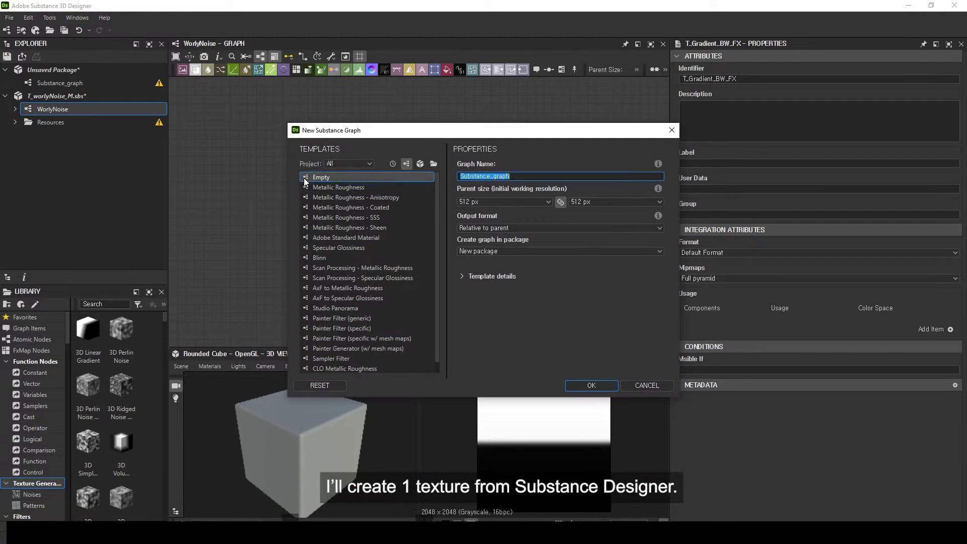
pyautogui.click(587, 387)
# Step: Add a Cells 1 noise node to the empty graph
pyautogui.press('Tab')
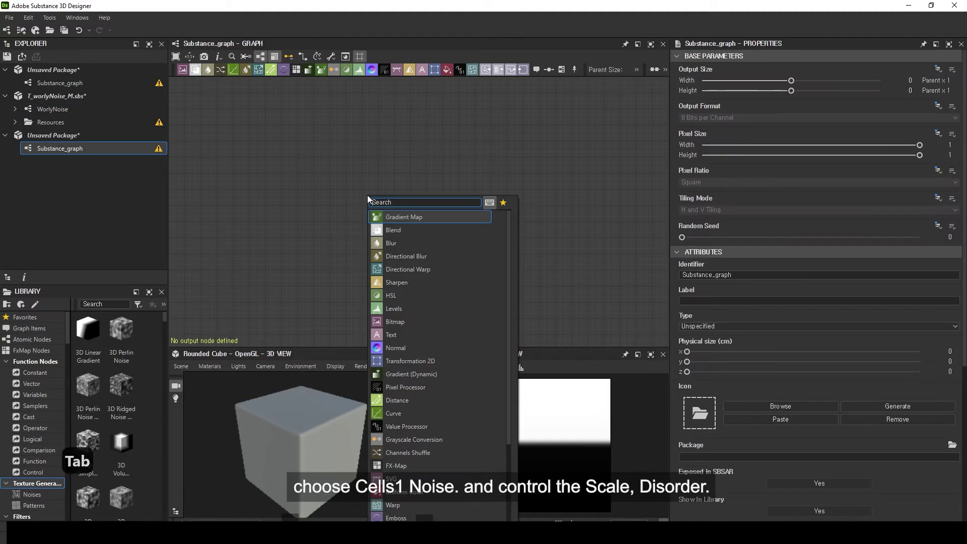
pyautogui.write('cell')
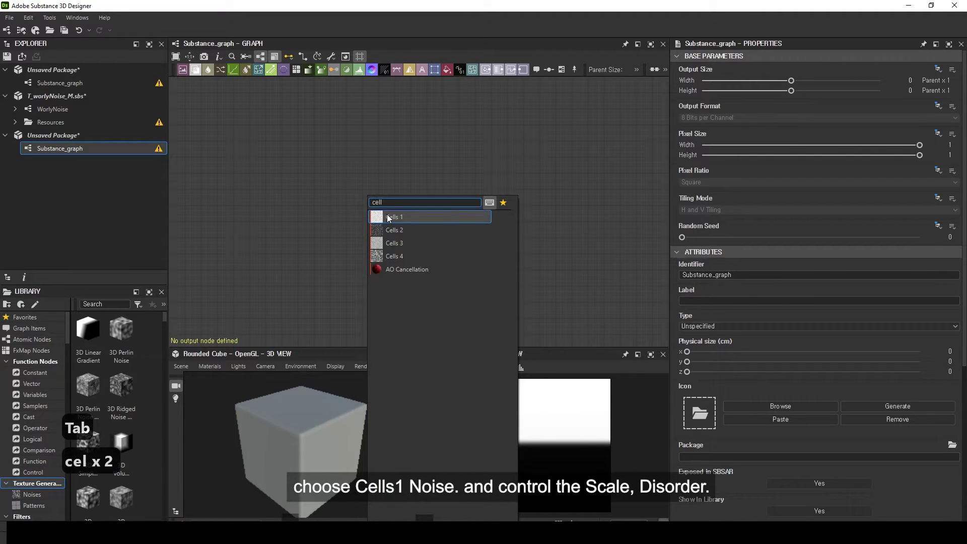
pyautogui.click(388, 218)
pyautogui.scroll(5, 407, 201)
pyautogui.scroll(-1, 688, 452)
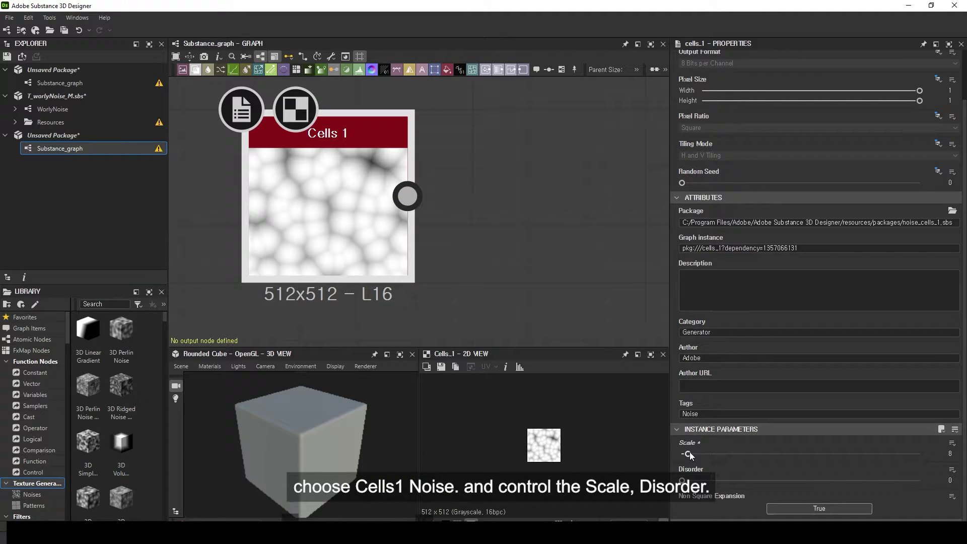
# Step: Set the Cells 1 node's Scale to 5 and its Disorder to 0.78
pyautogui.moveTo(690, 452); pyautogui.dragTo(686, 455)
pyautogui.moveTo(429, 287); pyautogui.dragTo(406, 310, button='middle')
pyautogui.scroll(6, 520, 449)
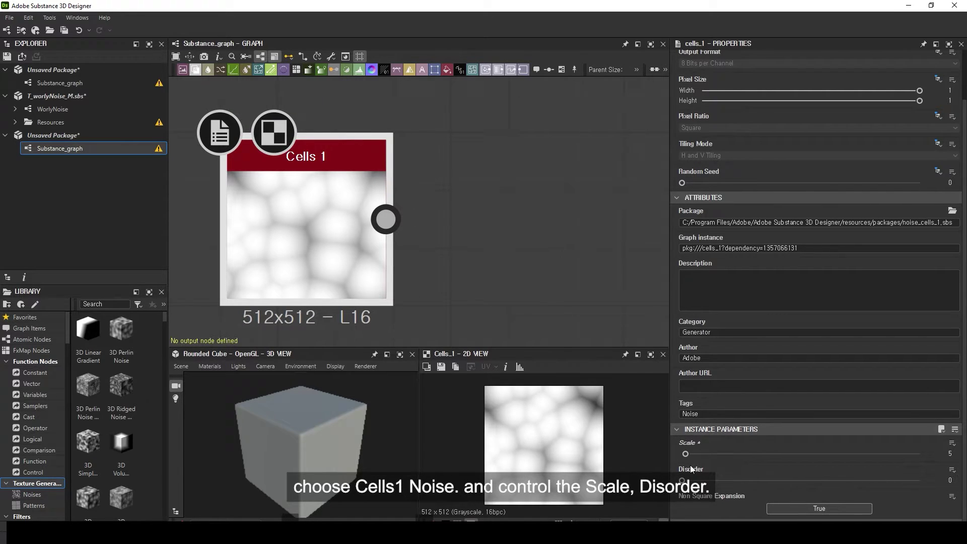
pyautogui.moveTo(684, 481); pyautogui.dragTo(866, 492)
# Step: Add a Levels node from the Cells 1 output and raise its black input level to increase contrast
pyautogui.moveTo(386, 219); pyautogui.dragTo(445, 196)
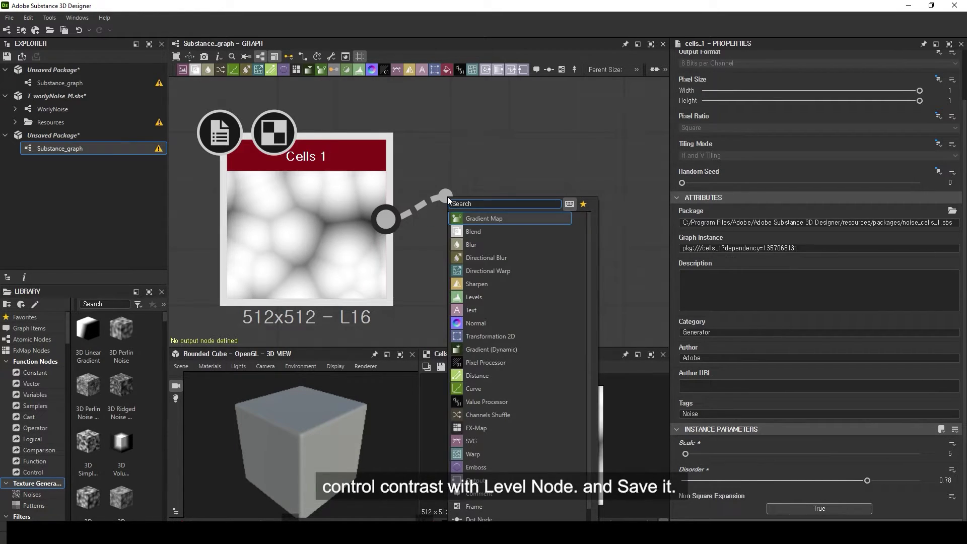
pyautogui.write('leve')
pyautogui.press('Return')
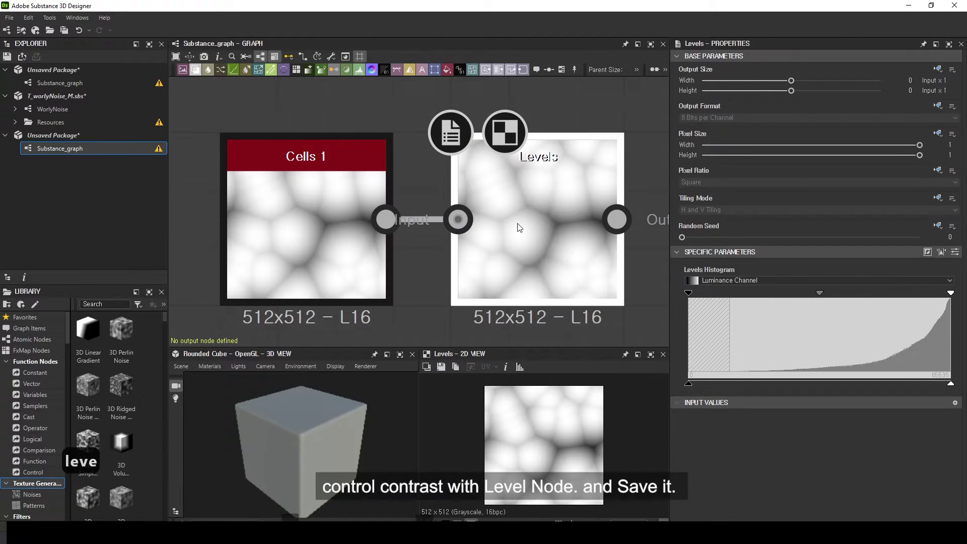
pyautogui.moveTo(725, 294)
pyautogui.mouseDown()
pyautogui.moveTo(745, 296)
pyautogui.moveTo(718, 301)
pyautogui.mouseUp()
pyautogui.moveTo(611, 297); pyautogui.dragTo(579, 291, button='middle')
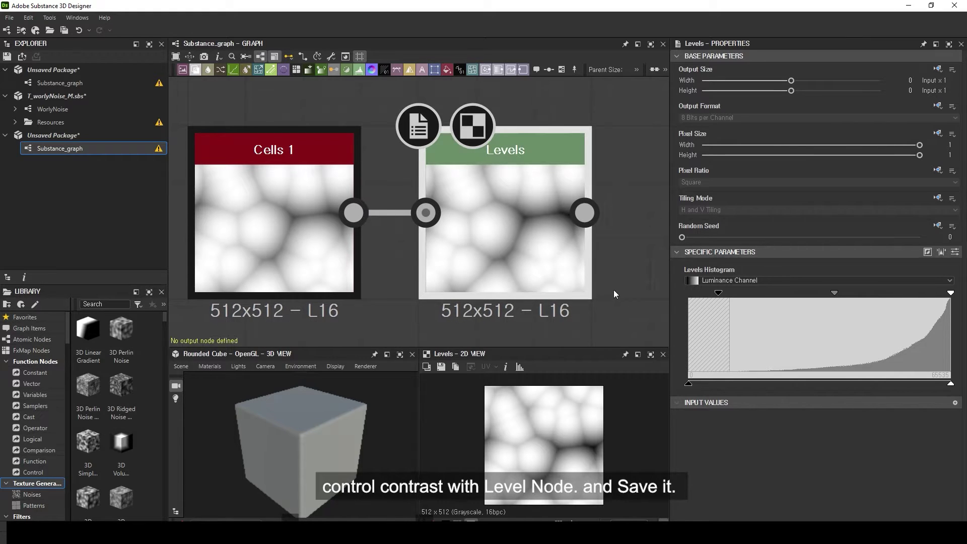
pyautogui.scroll(-2, 604, 277)
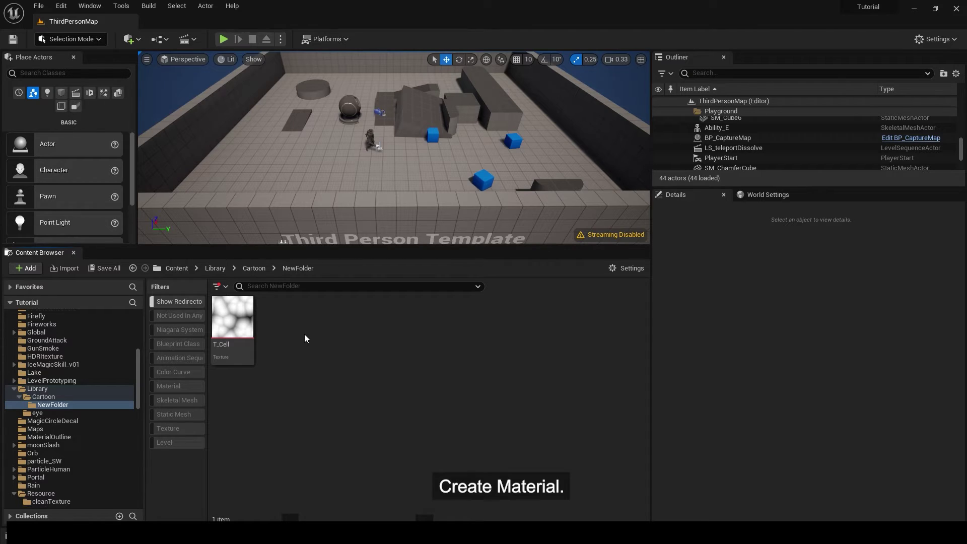
# Step: In Unreal Engine, create and save a material named M_SimpleCartoon in the folder containing T_Cell
pyautogui.rightClick(304, 334)
pyautogui.click(364, 294)
pyautogui.write('M_SimpleCartoon')
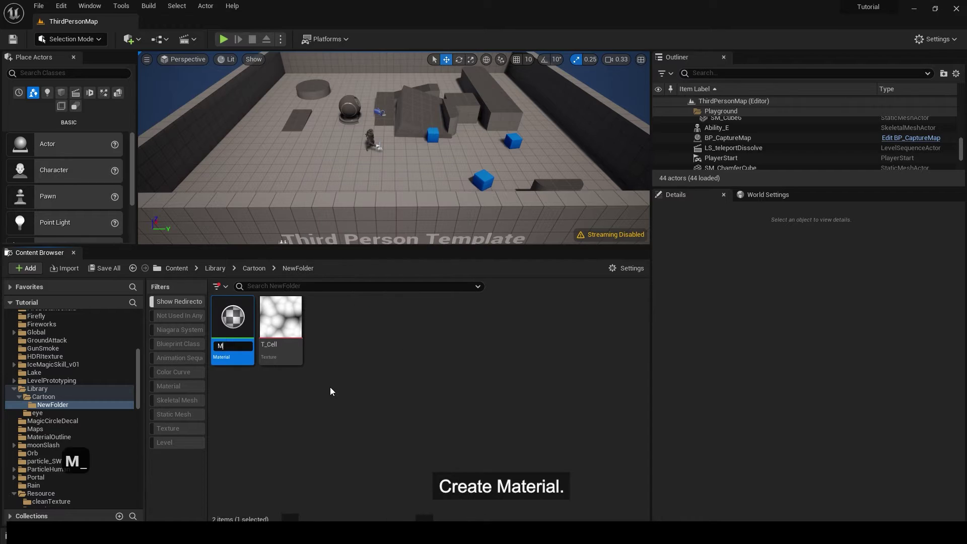
pyautogui.press('Return')
pyautogui.hotkey('ctrl', 's')
# Step: Open M_SimpleCartoon and set its Blend Mode to Masked, Shading Model to Unlit, and enable Two Sided
pyautogui.doubleClick(213, 320)
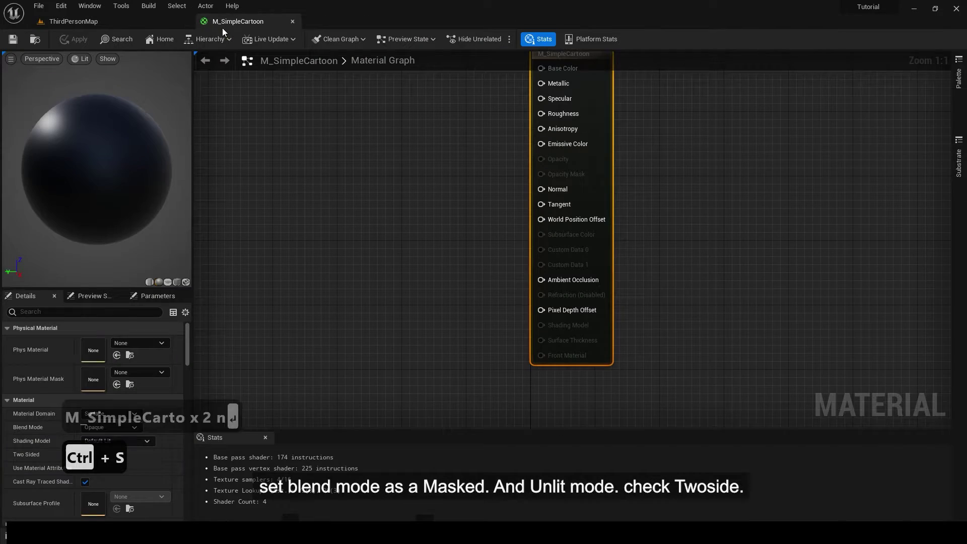
pyautogui.click(114, 427)
pyautogui.click(101, 446)
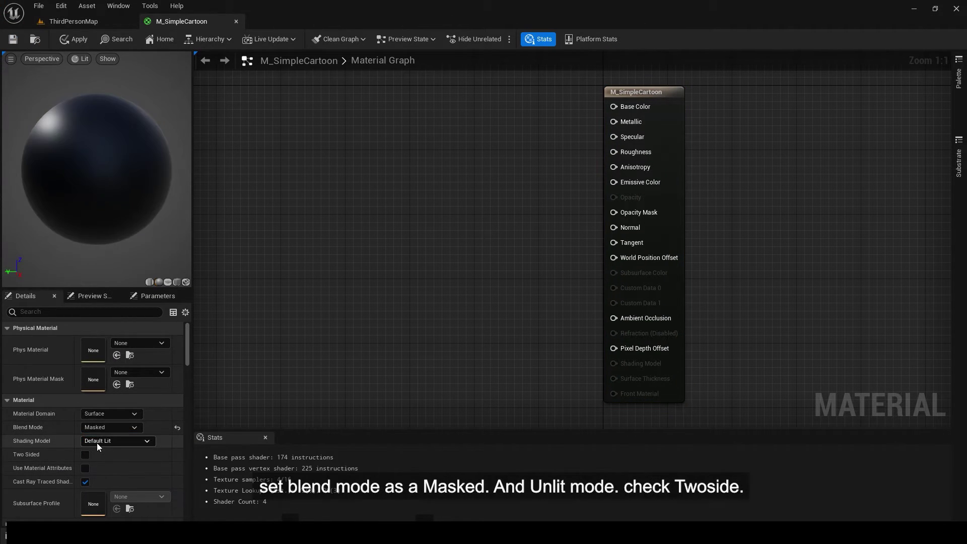
pyautogui.click(97, 441)
pyautogui.click(92, 315)
pyautogui.click(85, 455)
pyautogui.moveTo(320, 297); pyautogui.dragTo(453, 296, button='right')
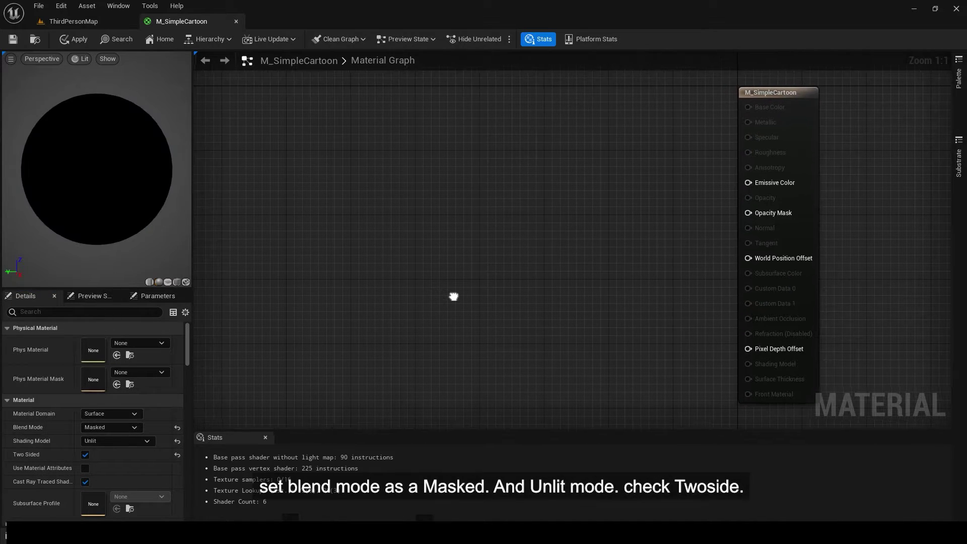
# Step: Bring the T_Cell texture into the material graph as a Texture Sample and place it before the output node
pyautogui.click(124, 24)
pyautogui.moveTo(184, 13); pyautogui.dragTo(434, 133)
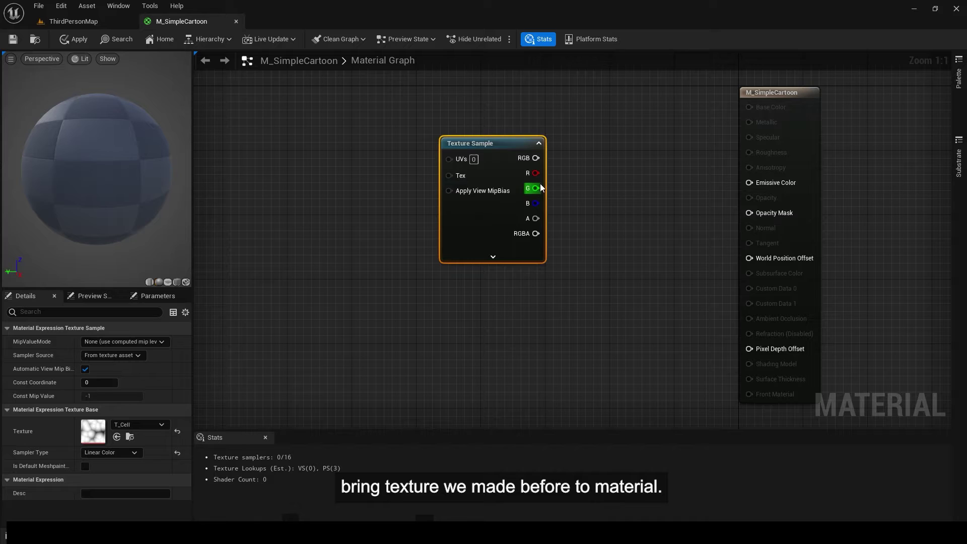
pyautogui.moveTo(494, 211); pyautogui.dragTo(290, 206)
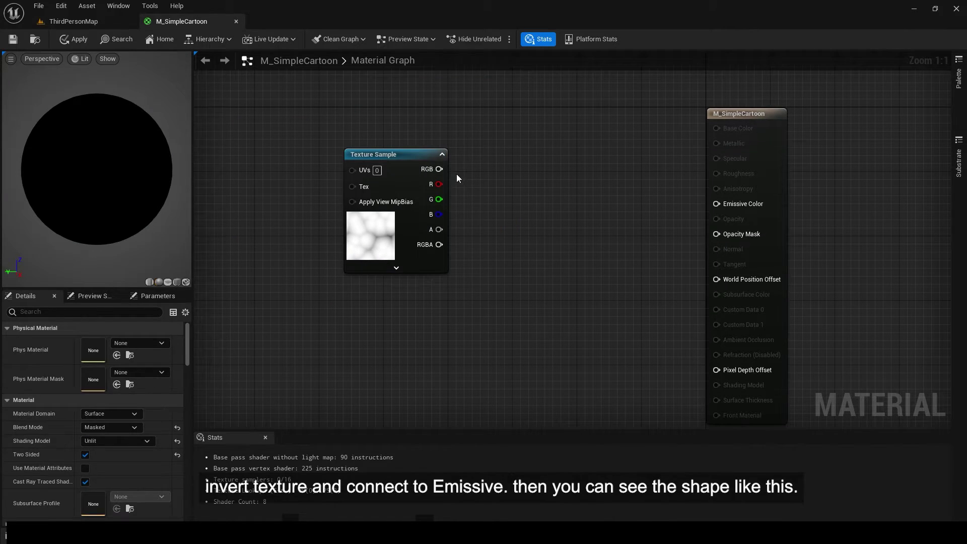
# Step: Invert the texture's R channel with a 1-x node and connect it to Emissive Color and Opacity Mask
pyautogui.press('o')
pyautogui.click(456, 173)
pyautogui.click(571, 200)
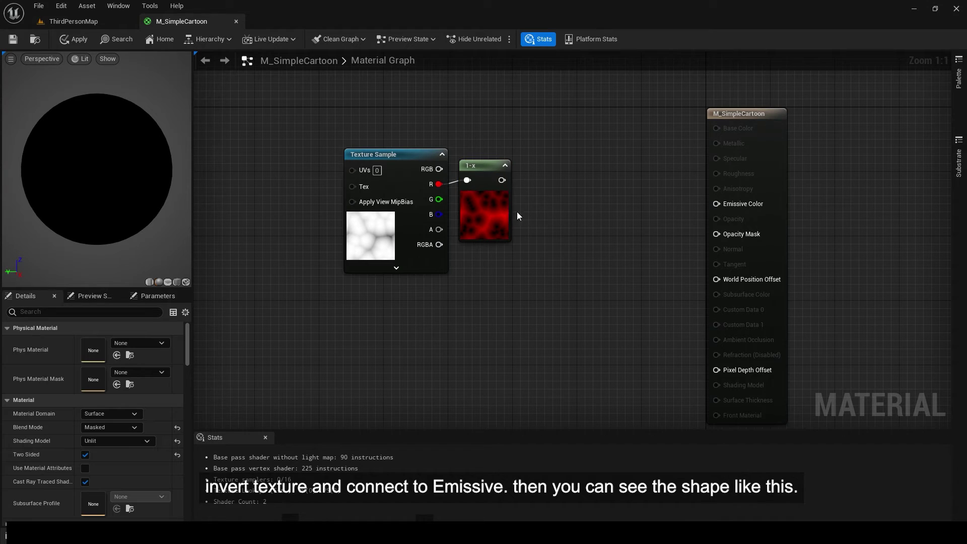
pyautogui.moveTo(726, 220); pyautogui.dragTo(502, 182)
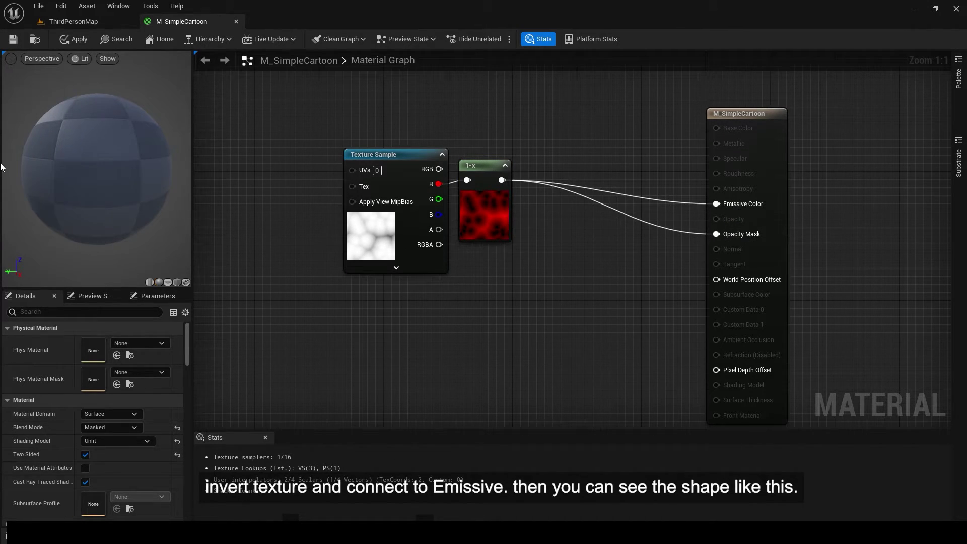
pyautogui.moveTo(51, 169); pyautogui.dragTo(151, 168)
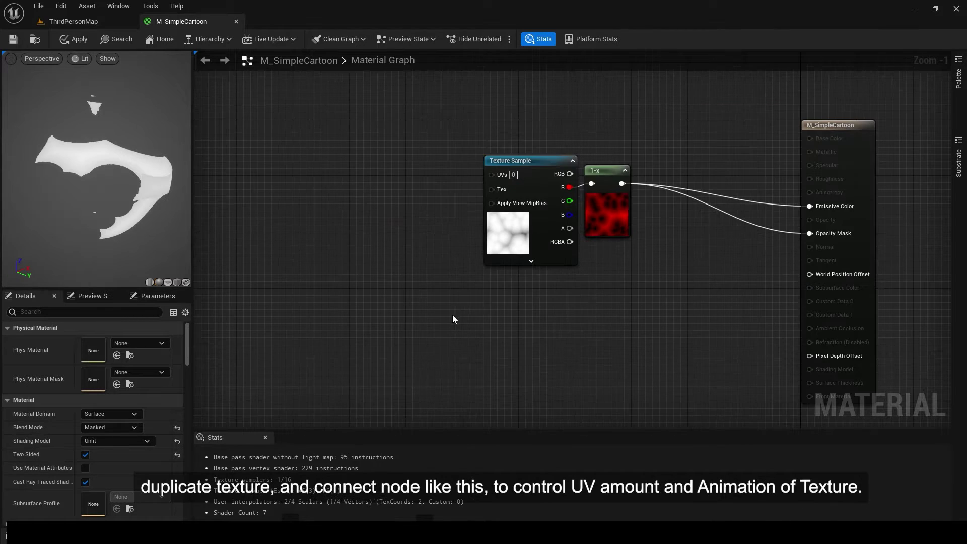
# Step: Duplicate the Texture Sample below the original and add a Panner node beside the copy
pyautogui.click(508, 260)
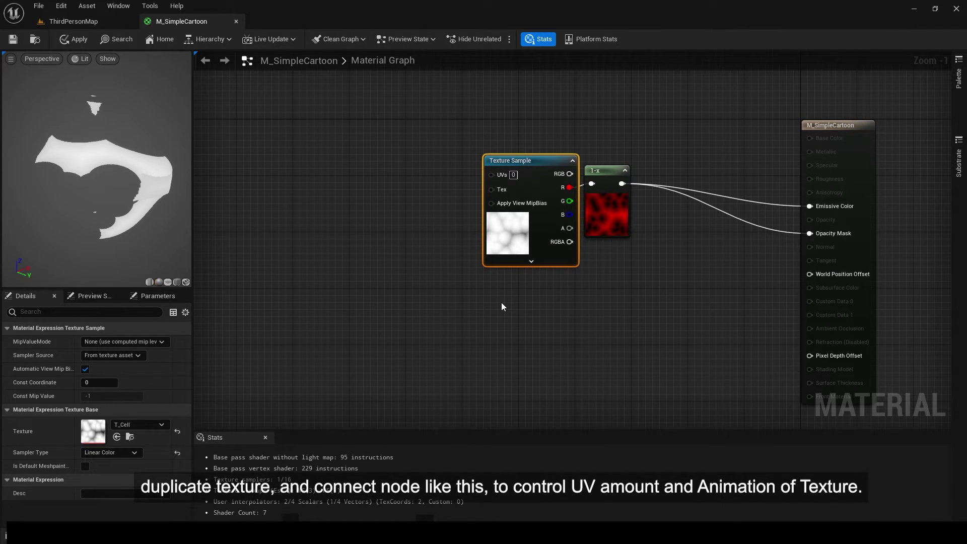
pyautogui.hotkey('ctrl', 'c')
pyautogui.hotkey('ctrl', 'v')
pyautogui.click(346, 295)
pyautogui.press('p')
pyautogui.click(391, 291)
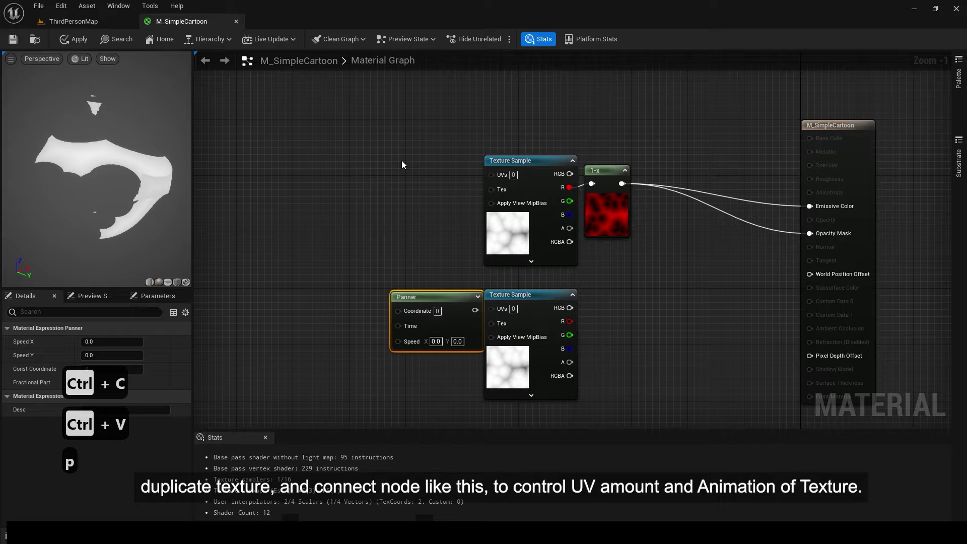
# Step: Add a second Panner beside the upper Texture Sample and connect each Panner to its sample's UVs
pyautogui.press('p')
pyautogui.click(402, 158)
pyautogui.moveTo(428, 166); pyautogui.dragTo(405, 164)
pyautogui.moveTo(431, 296); pyautogui.dragTo(412, 293)
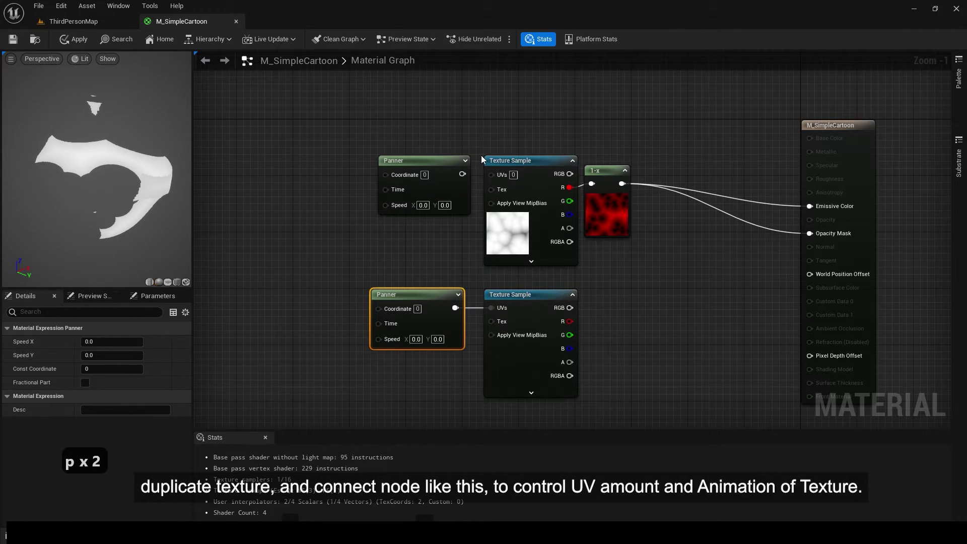
pyautogui.moveTo(487, 176); pyautogui.dragTo(491, 175)
# Step: Add two TexCoord nodes and place one ahead of each Panner
pyautogui.click(348, 272)
pyautogui.moveTo(358, 262); pyautogui.dragTo(434, 248, button='right')
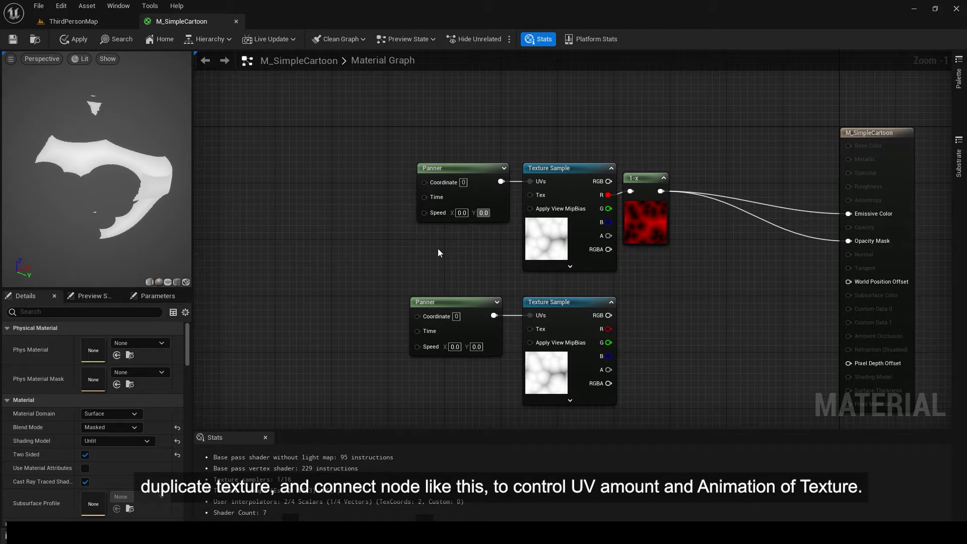
pyautogui.moveTo(420, 255); pyautogui.dragTo(451, 243, button='right')
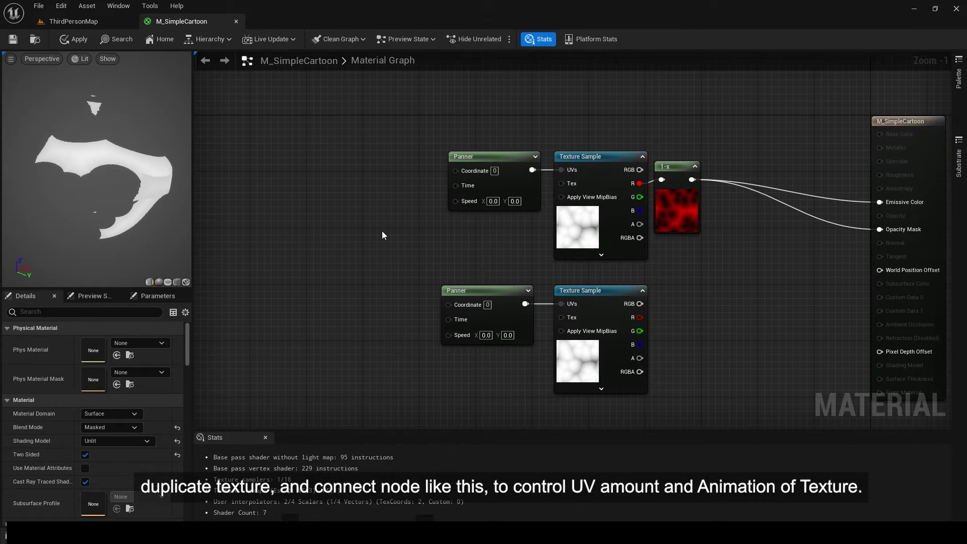
pyautogui.click(301, 173)
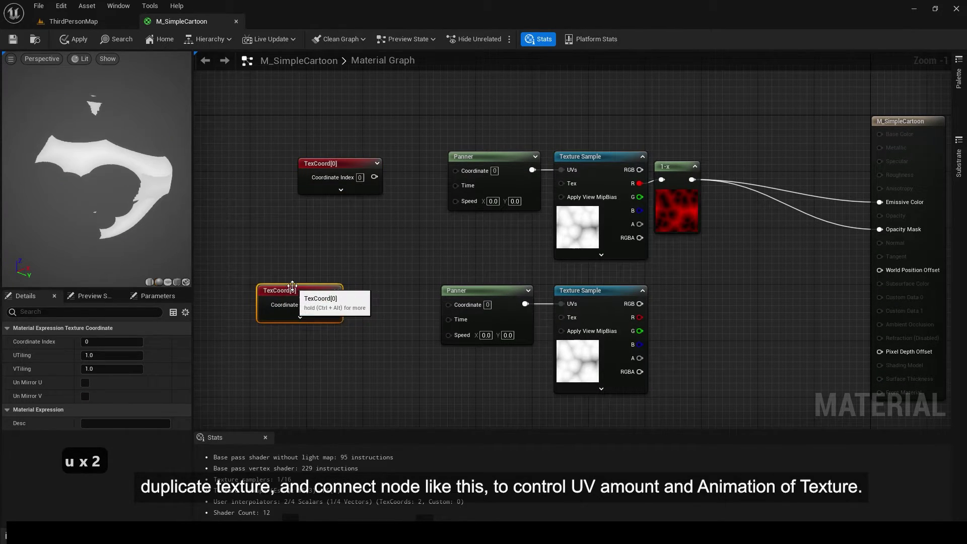
pyautogui.click(356, 189)
pyautogui.moveTo(304, 291); pyautogui.dragTo(290, 291)
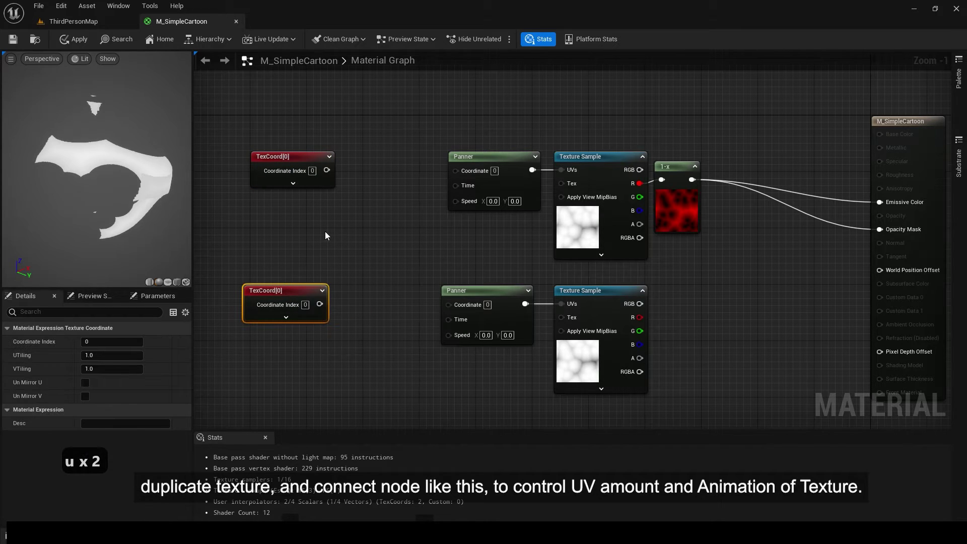
# Step: Link the upper TexCoord through an Add node to its Panner's Coordinate, and the lower TexCoord directly to its Panner
pyautogui.click(325, 231)
pyautogui.press('a')
pyautogui.click(366, 154)
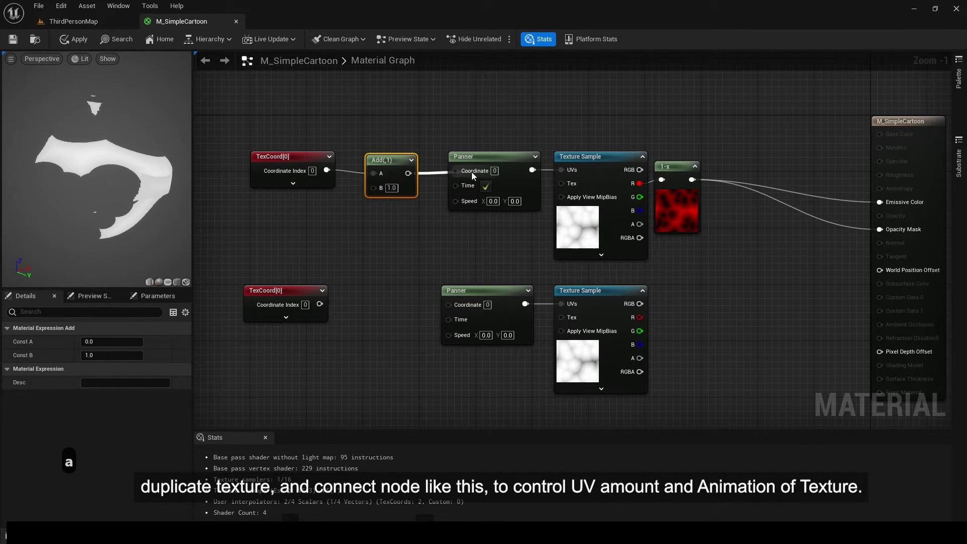
pyautogui.moveTo(473, 174); pyautogui.dragTo(459, 171)
pyautogui.moveTo(457, 303); pyautogui.dragTo(452, 302)
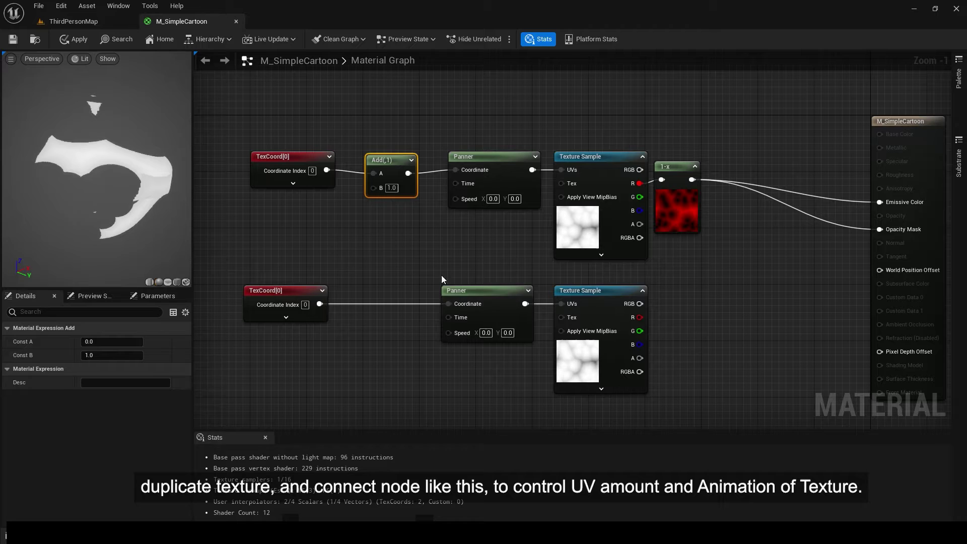
# Step: Set VTiling to 3 on the upper TexCoord and to 2 on the lower one
pyautogui.click(280, 159)
pyautogui.press('Return')
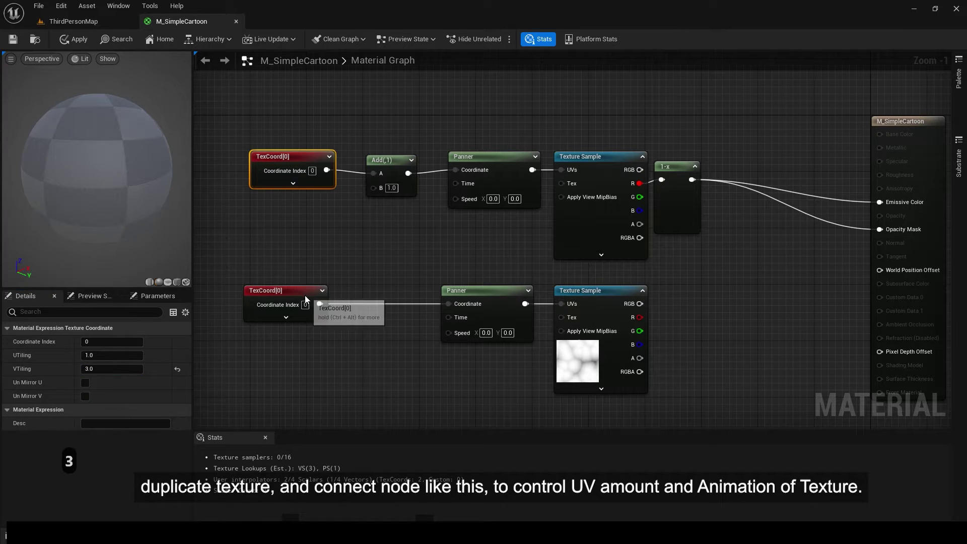
pyautogui.write('2')
pyautogui.press('Return')
# Step: Set the Add node's constant B to 0.1
pyautogui.click(367, 221)
pyautogui.moveTo(65, 177); pyautogui.dragTo(15, 151)
pyautogui.click(391, 189)
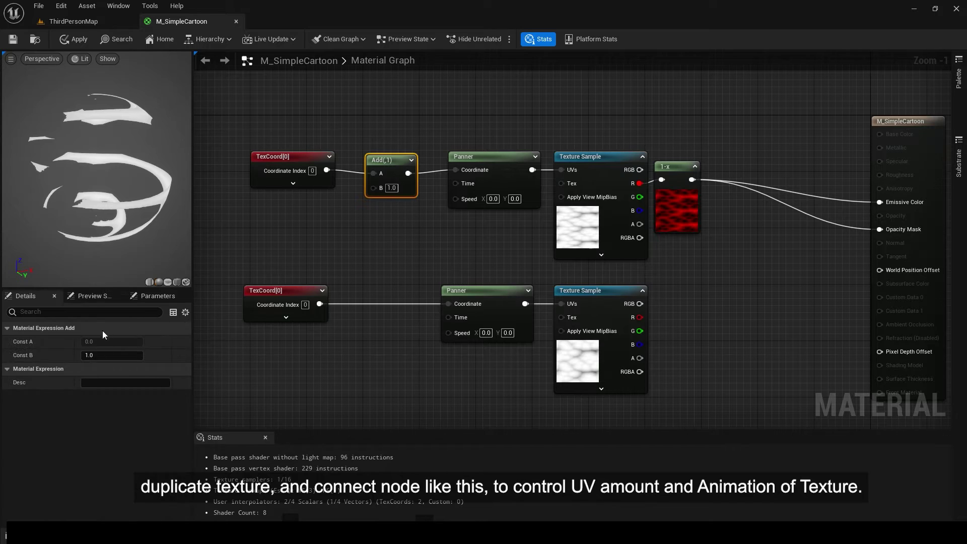
pyautogui.click(481, 224)
# Step: Set Speed X to 0.128 on the upper Panner and to 0.312 on the lower Panner
pyautogui.click(481, 191)
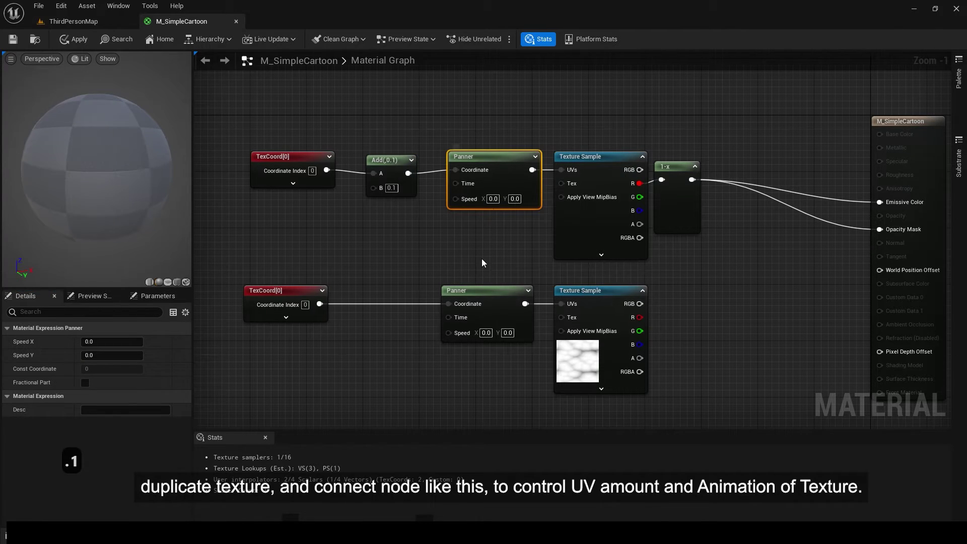
pyautogui.write('8')
pyautogui.press('Return')
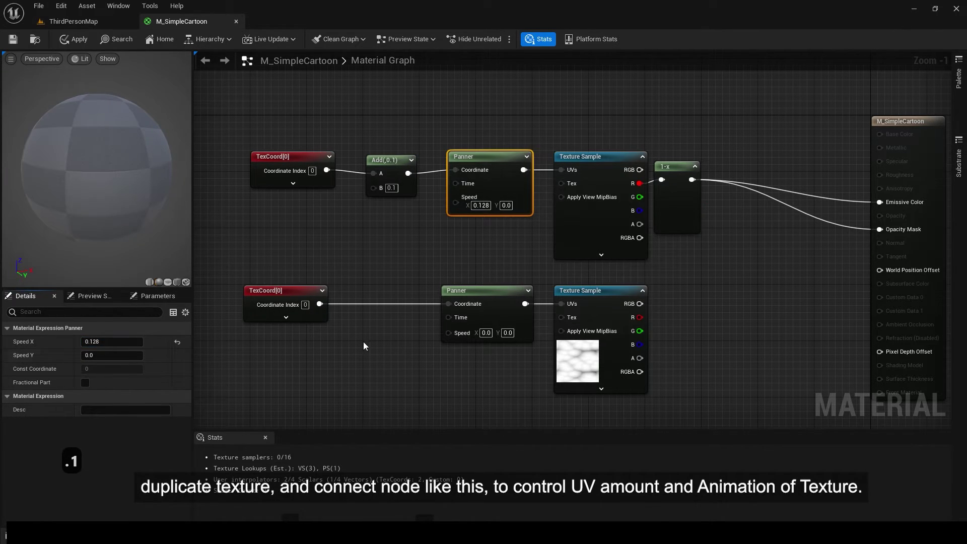
pyautogui.moveTo(115, 342); pyautogui.dragTo(162, 342)
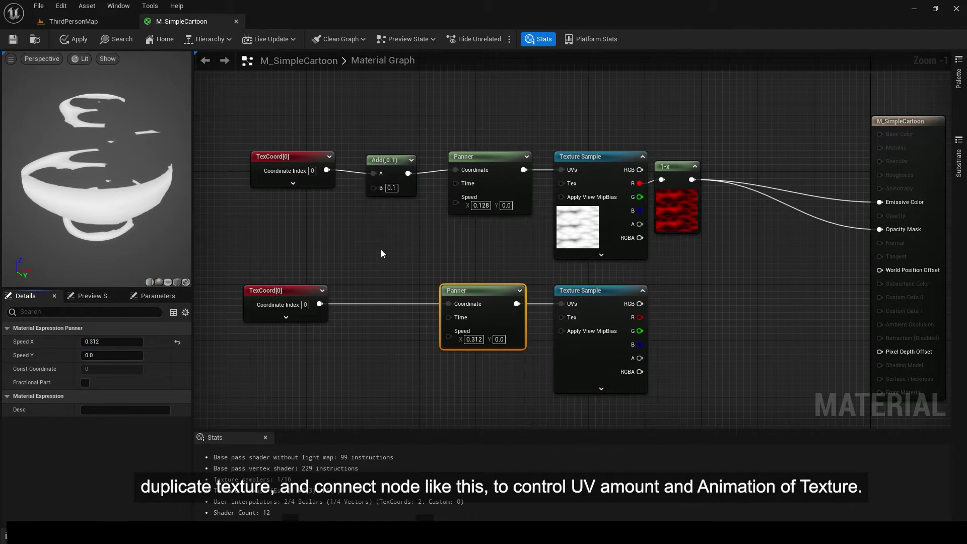
# Step: Add a Multiply node combining the R channels of both Texture Samples and place it before the output node
pyautogui.moveTo(652, 265); pyautogui.dragTo(605, 263, button='right')
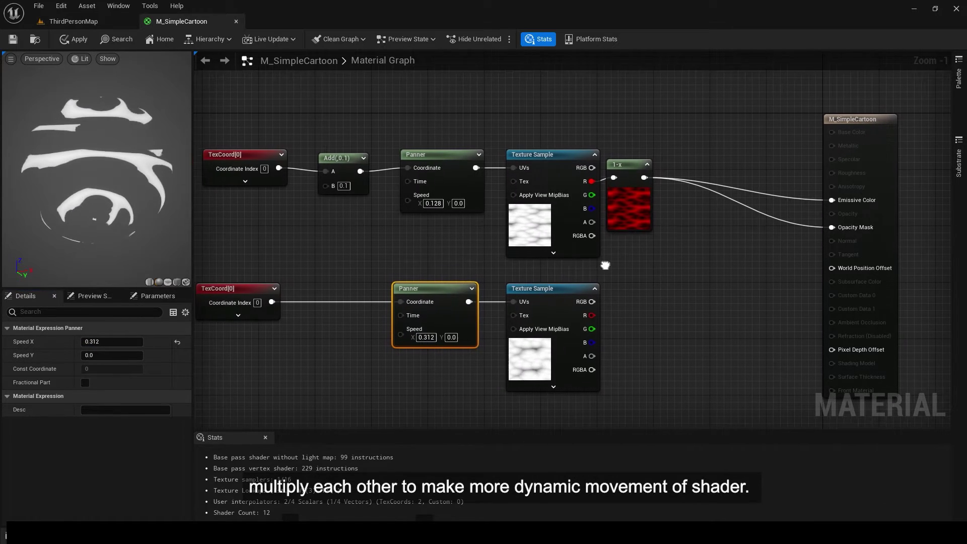
pyautogui.click(621, 258)
pyautogui.moveTo(592, 315); pyautogui.dragTo(632, 286)
pyautogui.moveTo(593, 182); pyautogui.dragTo(593, 182)
pyautogui.moveTo(650, 257); pyautogui.dragTo(715, 240)
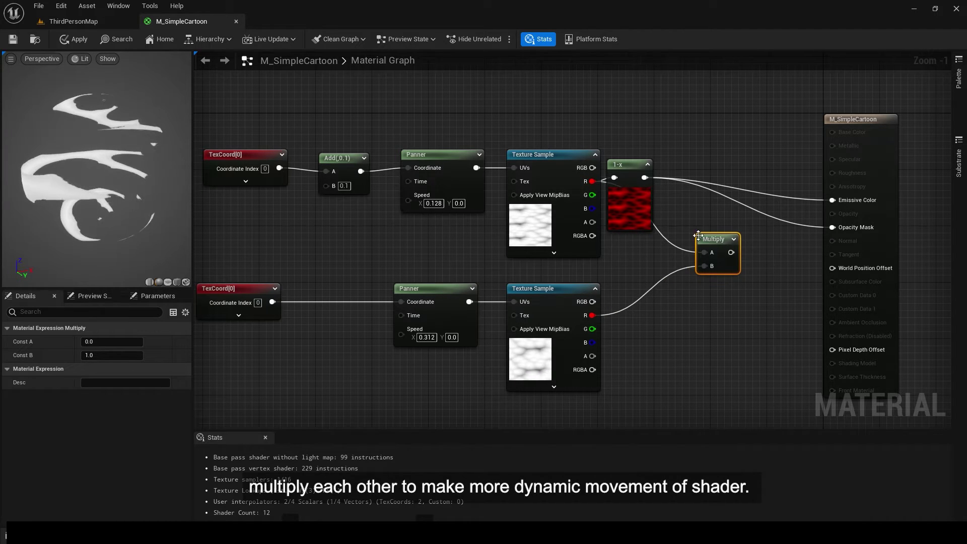
# Step: Duplicate the 1-x node for the lower Texture Sample's R channel and feed both inverted results into Multiply's A and B
pyautogui.click(638, 199)
pyautogui.hotkey('ctrl', 'c')
pyautogui.hotkey('ctrl', 'v')
pyautogui.moveTo(592, 315); pyautogui.dragTo(703, 266)
pyautogui.moveTo(647, 177); pyautogui.dragTo(644, 177)
# Step: Connect the Multiply output to both Emissive Color and Opacity Mask, replacing the direct 1-x links
pyautogui.moveTo(675, 220); pyautogui.dragTo(700, 201, button='right')
pyautogui.moveTo(859, 184); pyautogui.dragTo(857, 182)
pyautogui.moveTo(857, 208); pyautogui.dragTo(757, 234)
pyautogui.moveTo(745, 224); pyautogui.dragTo(733, 197)
pyautogui.click(737, 206)
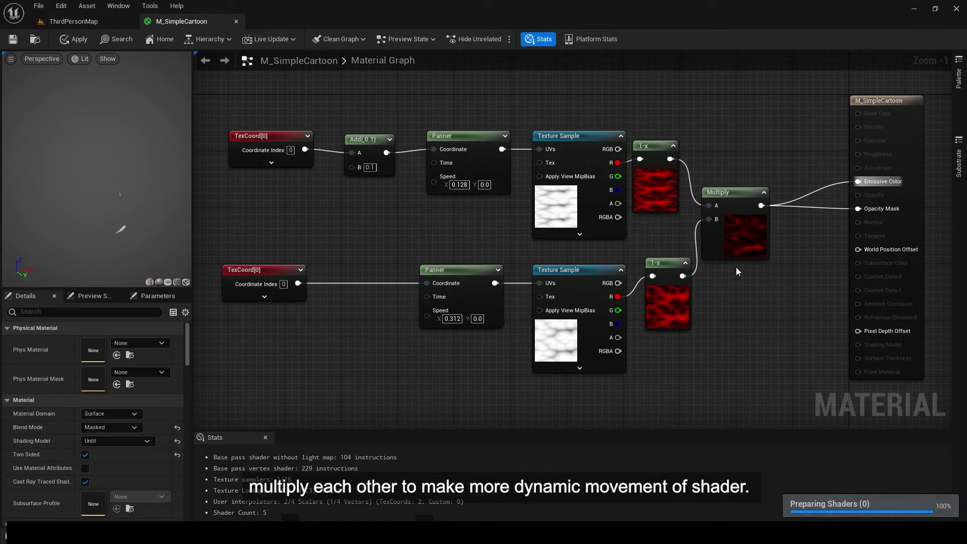
# Step: Insert a Multiply node after each 1-x node and feed both into the A and B inputs of the combining Multiply
pyautogui.moveTo(721, 268); pyautogui.dragTo(698, 277, button='right')
pyautogui.click(689, 283)
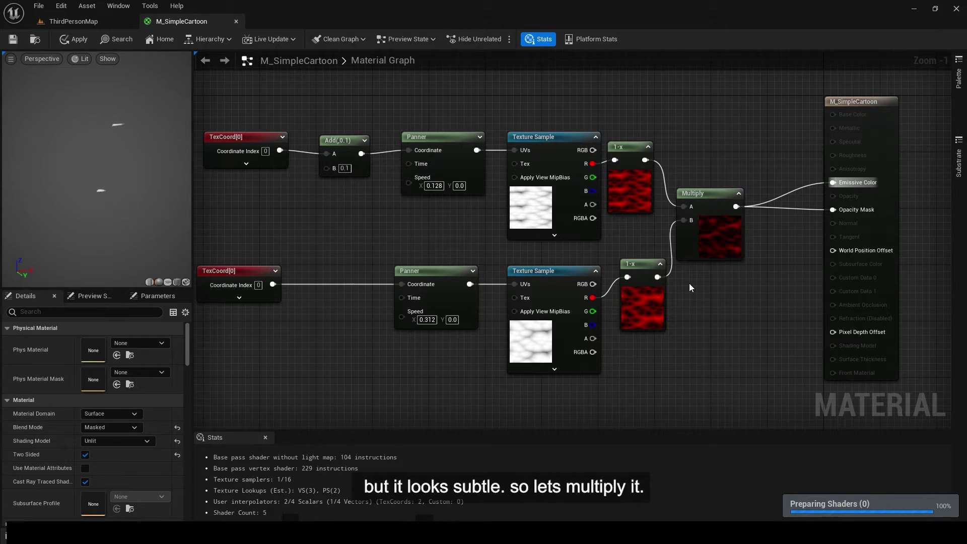
pyautogui.press('m')
pyautogui.click(689, 283)
pyautogui.moveTo(695, 300); pyautogui.dragTo(695, 301)
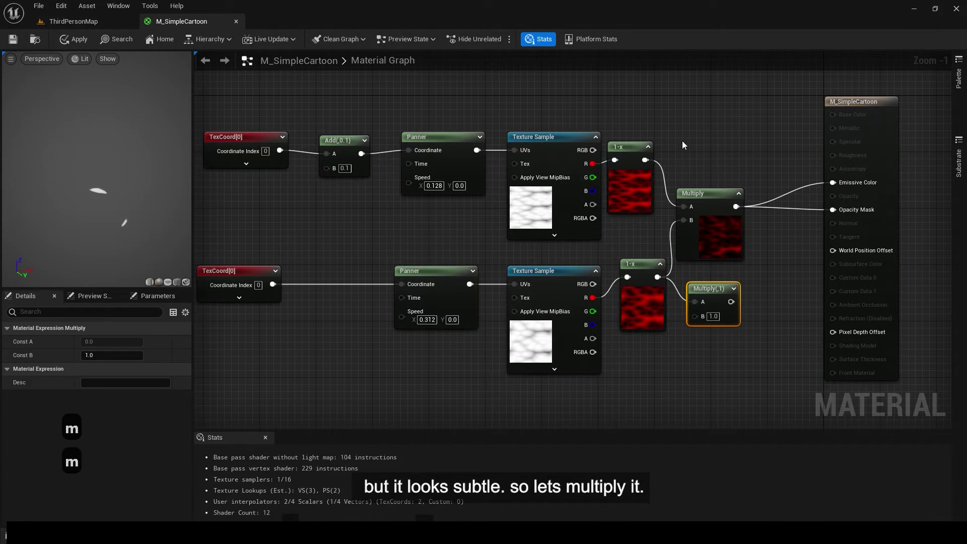
pyautogui.click(676, 140)
pyautogui.moveTo(671, 145)
pyautogui.mouseDown()
pyautogui.moveTo(645, 167)
pyautogui.moveTo(670, 151)
pyautogui.mouseUp()
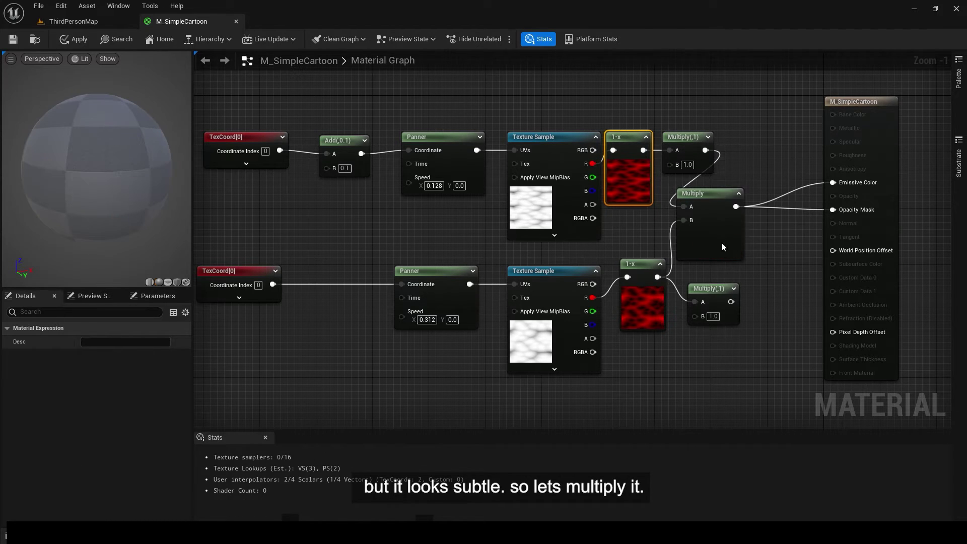
pyautogui.moveTo(721, 243); pyautogui.dragTo(768, 243)
pyautogui.moveTo(731, 302); pyautogui.dragTo(733, 220)
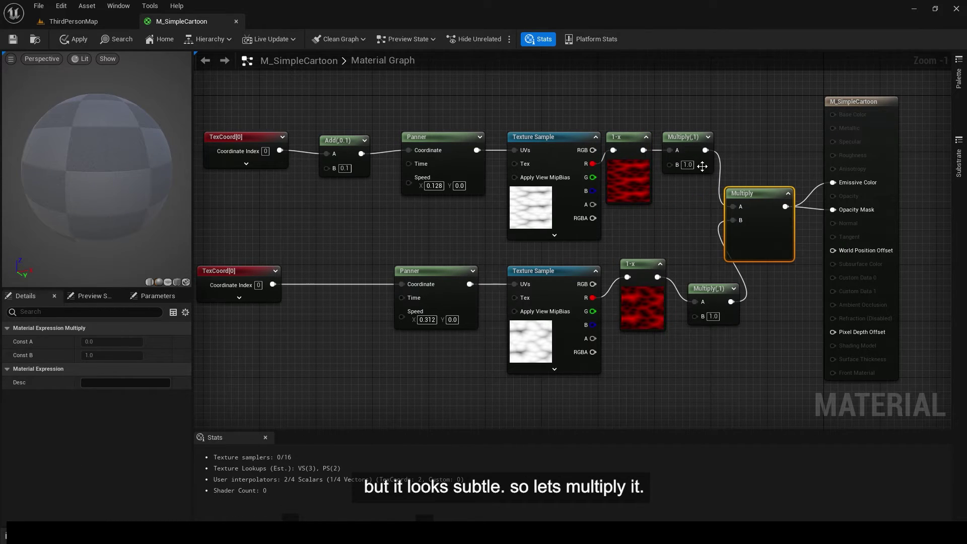
# Step: Set Const B to 2 on the upper branch's Multiply and to 3 on the lower branch's Multiply
pyautogui.click(109, 354)
pyautogui.write('2')
pyautogui.press('Return')
pyautogui.write('3')
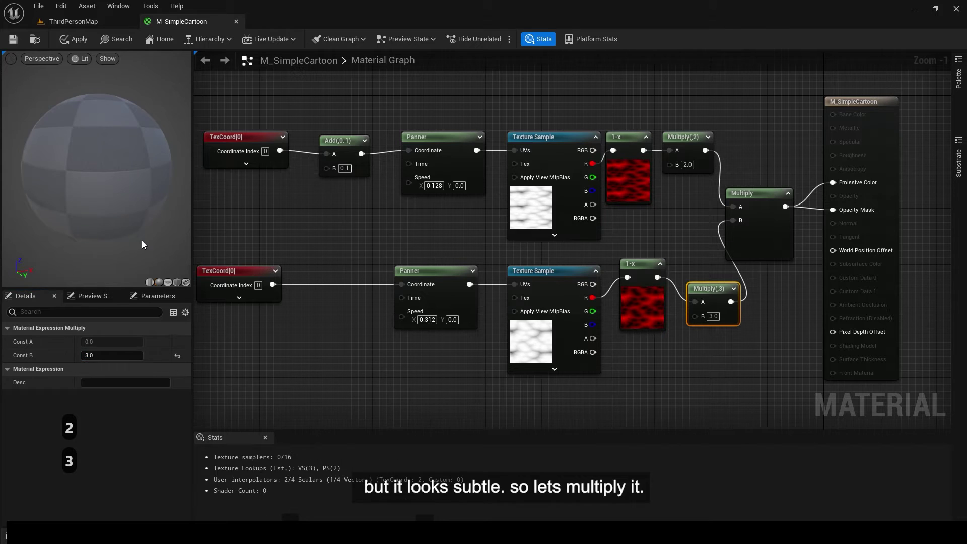
pyautogui.click(430, 229)
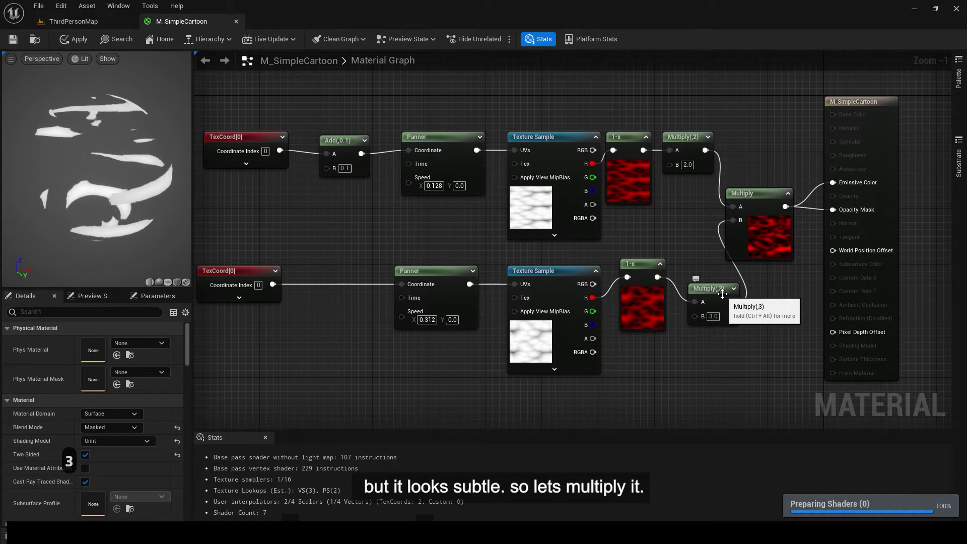
# Step: Set Const B of the upper branch's Multiply node to 4
pyautogui.moveTo(256, 324); pyautogui.dragTo(264, 325, button='right')
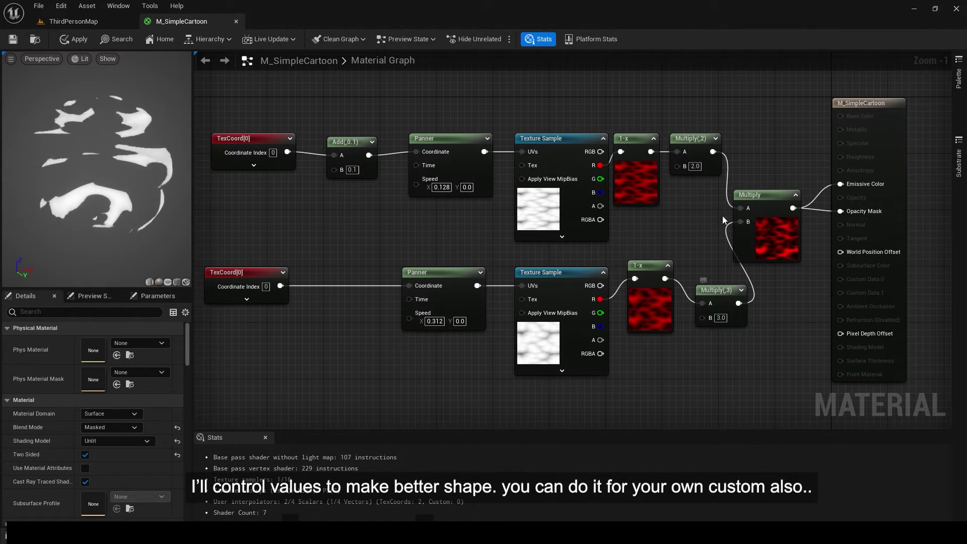
pyautogui.click(694, 139)
pyautogui.click(108, 355)
pyautogui.write('4')
pyautogui.press('Return')
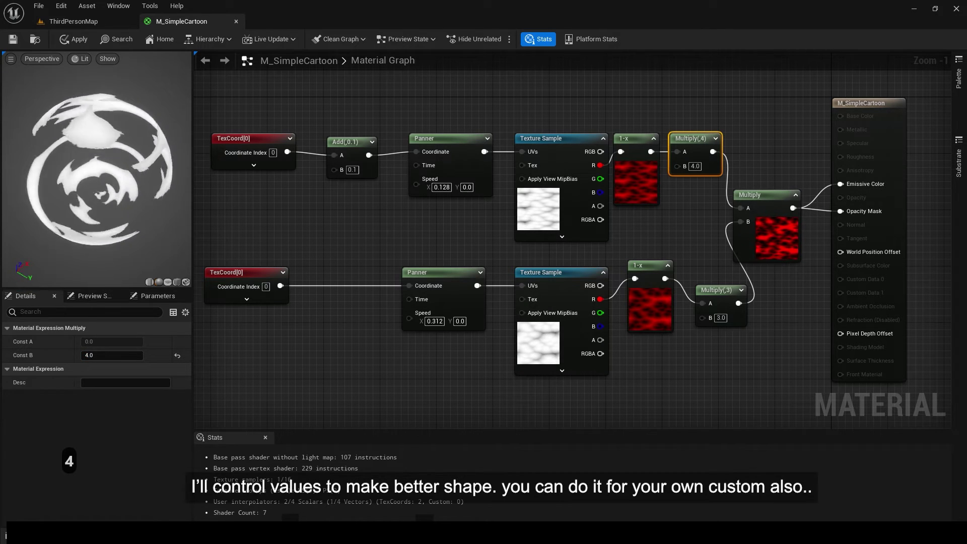
# Step: Set the upper Panner's Speed X to 0.6 and Speed Y to 0.272
pyautogui.click(437, 146)
pyautogui.moveTo(104, 345)
pyautogui.mouseDown()
pyautogui.moveTo(132, 344)
pyautogui.moveTo(126, 355)
pyautogui.moveTo(128, 338)
pyautogui.moveTo(121, 355)
pyautogui.moveTo(128, 341)
pyautogui.moveTo(108, 355)
pyautogui.mouseUp()
pyautogui.click(337, 253)
pyautogui.click(450, 186)
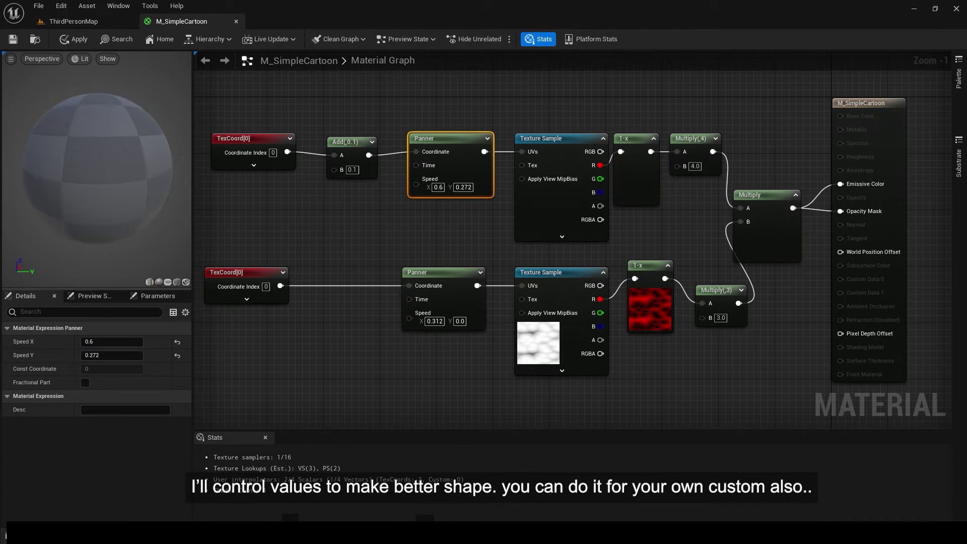
# Step: Try a VTiling of 4 on the upper TexCoord node
pyautogui.moveTo(335, 235); pyautogui.dragTo(392, 234, button='right')
pyautogui.click(289, 139)
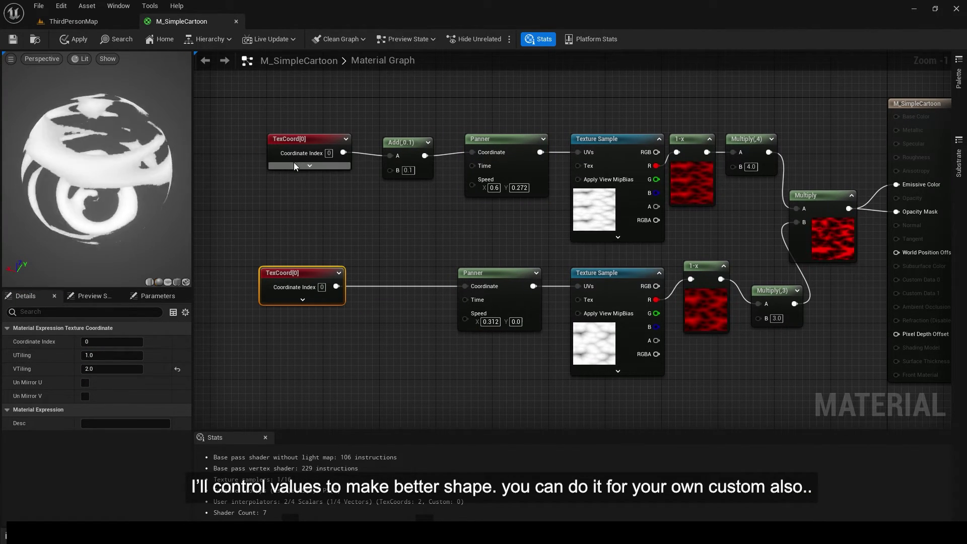
pyautogui.moveTo(96, 368); pyautogui.dragTo(102, 358)
pyautogui.write('4')
pyautogui.click(435, 232)
pyautogui.moveTo(435, 232); pyautogui.dragTo(420, 233, button='right')
# Step: Set the upper TexCoord's VTiling to 3 and select the lower TexCoord node
pyautogui.click(282, 144)
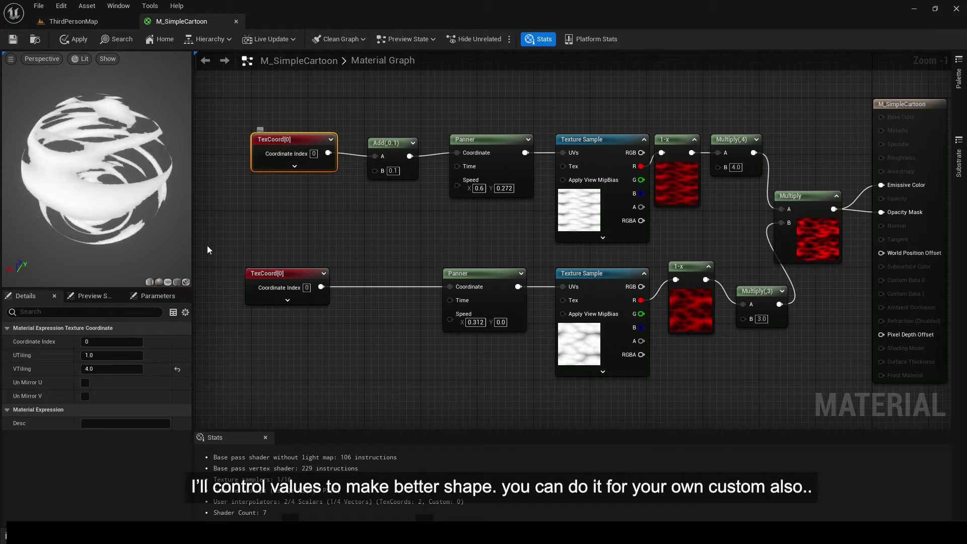
pyautogui.click(101, 369)
pyautogui.write('3')
pyautogui.click(217, 280)
pyautogui.click(271, 274)
pyautogui.scroll(-2, 302, 226)
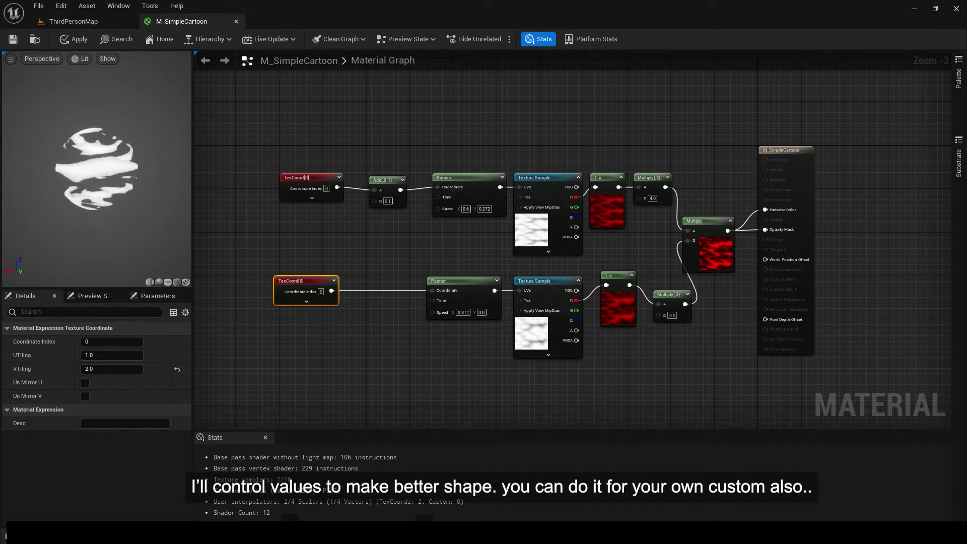
pyautogui.scroll(2, 383, 325)
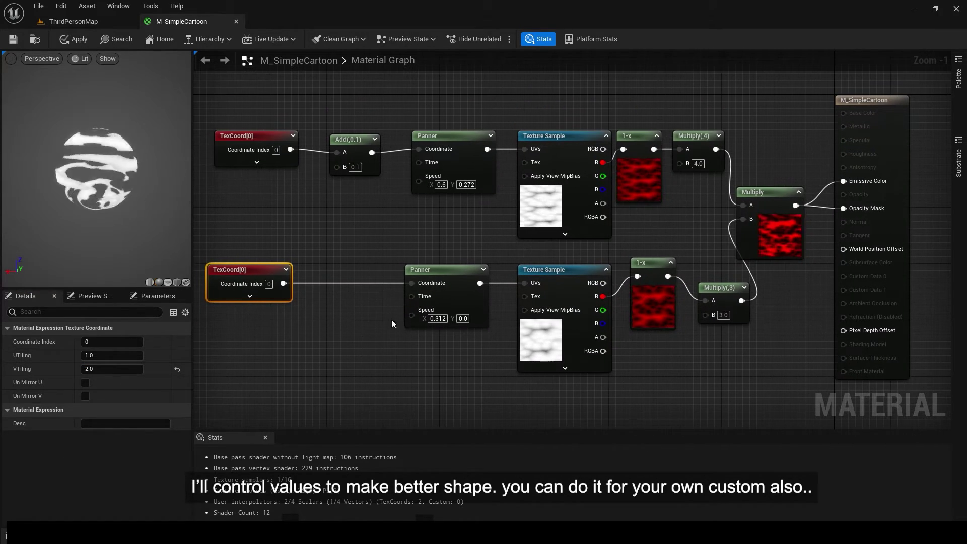
# Step: Add a TwoSidedTexturing node and place it above the Multiply nodes, near the material output node
pyautogui.moveTo(652, 223); pyautogui.dragTo(681, 293, button='right')
pyautogui.scroll(-1, 682, 293)
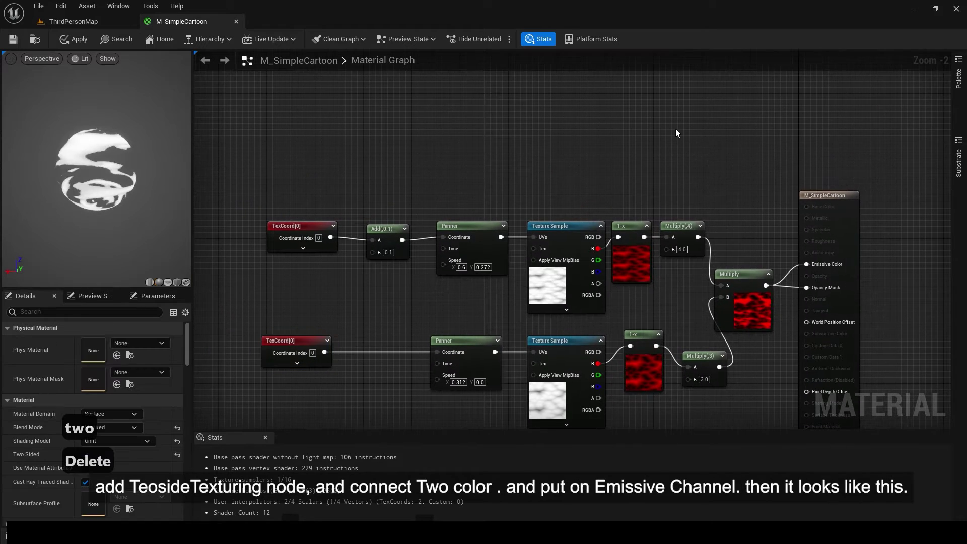
pyautogui.rightClick(675, 128)
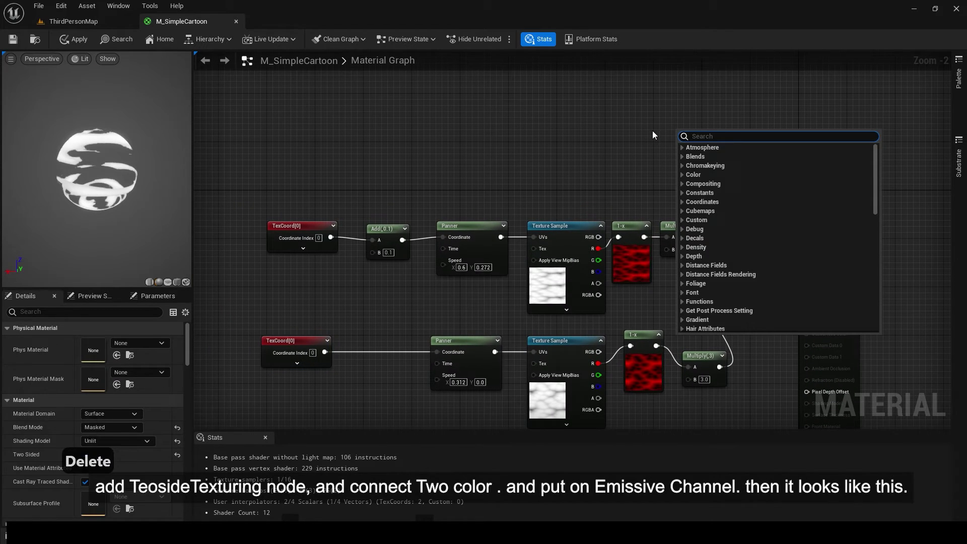
pyautogui.write('two')
pyautogui.click(712, 201)
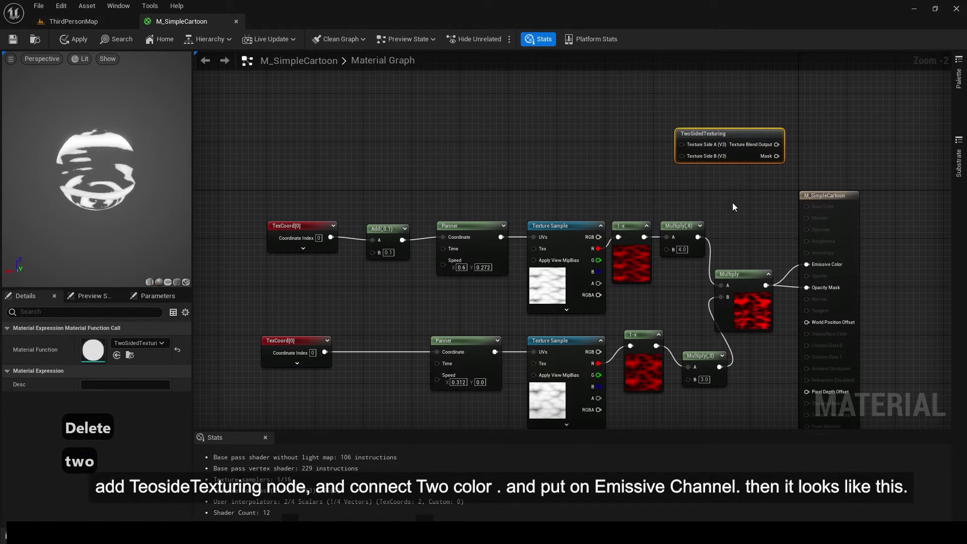
pyautogui.moveTo(740, 159); pyautogui.dragTo(731, 173)
# Step: Add two Constant3Vector nodes and stack them beside the inputs of the TwoSidedTexturing node
pyautogui.click(573, 92)
pyautogui.click(568, 174)
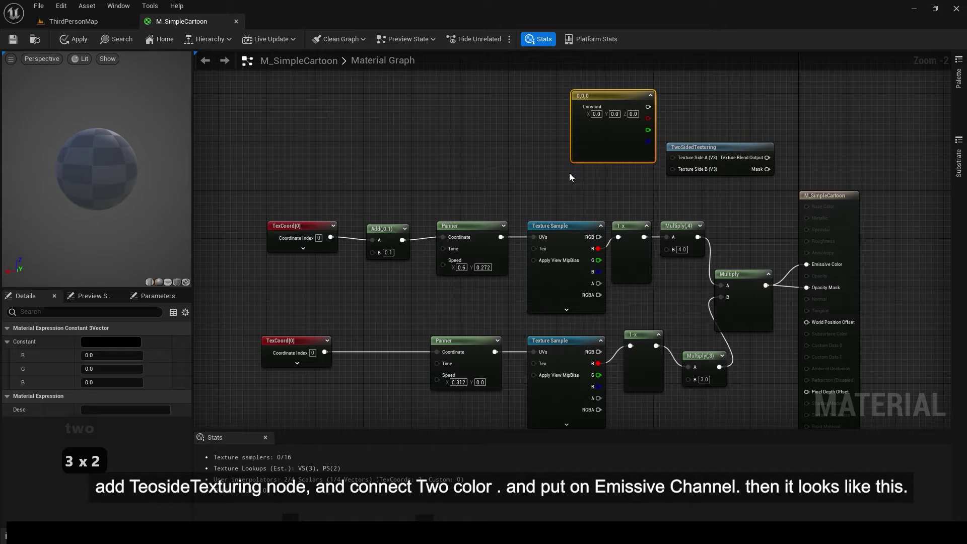
pyautogui.moveTo(541, 192); pyautogui.dragTo(615, 115)
pyautogui.moveTo(615, 145); pyautogui.dragTo(565, 124)
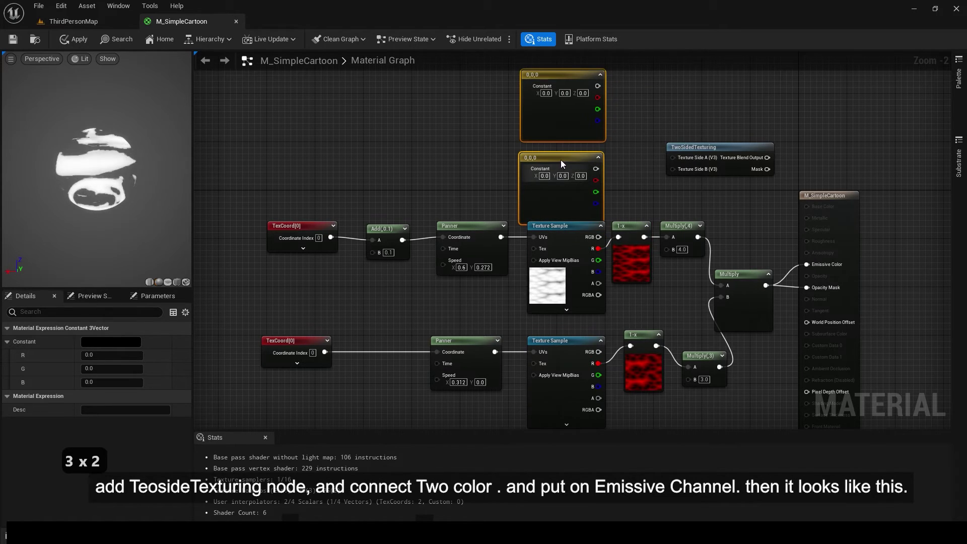
pyautogui.moveTo(561, 159); pyautogui.dragTo(574, 143)
pyautogui.click(626, 126)
# Step: Make the upper Constant3Vector red with R 1 and the lower one blue with B 1
pyautogui.moveTo(627, 119); pyautogui.dragTo(623, 141, button='right')
pyautogui.click(573, 112)
pyautogui.click(111, 355)
pyautogui.write('1')
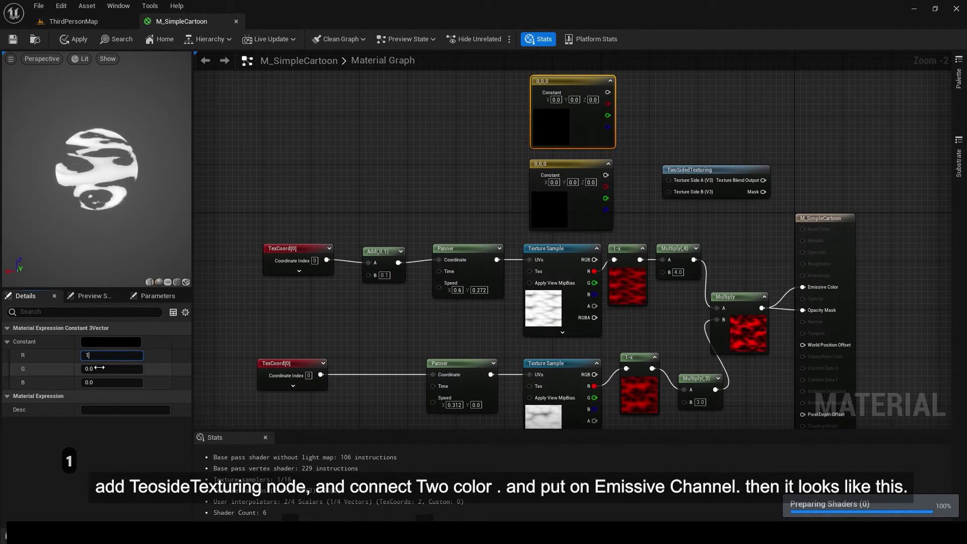
pyautogui.click(101, 368)
pyautogui.click(570, 208)
pyautogui.click(119, 382)
pyautogui.write('1')
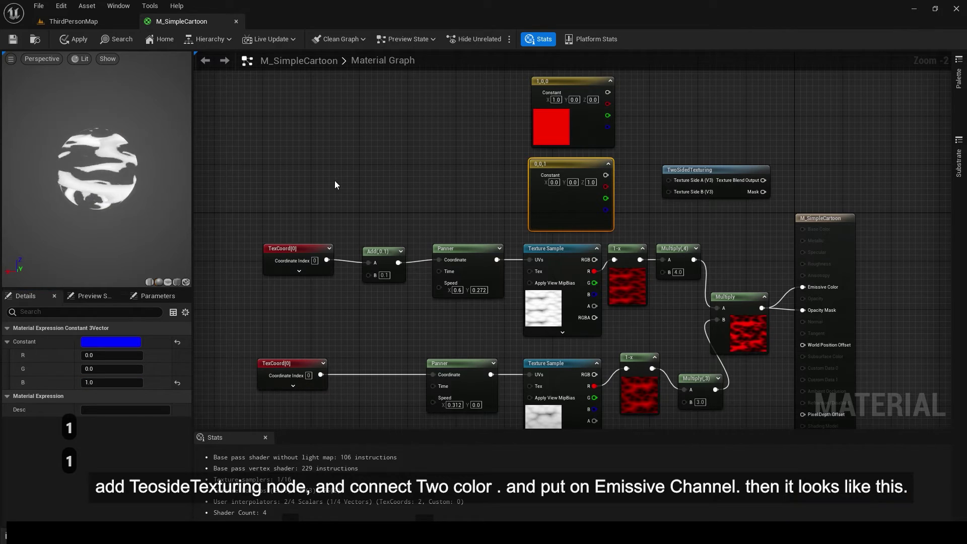
# Step: Connect red to Texture Side A and blue to Texture Side B, and link Texture Blend Output to Emissive Color
pyautogui.moveTo(334, 183); pyautogui.dragTo(329, 176, button='right')
pyautogui.moveTo(603, 85); pyautogui.dragTo(663, 173)
pyautogui.moveTo(600, 168); pyautogui.dragTo(663, 185)
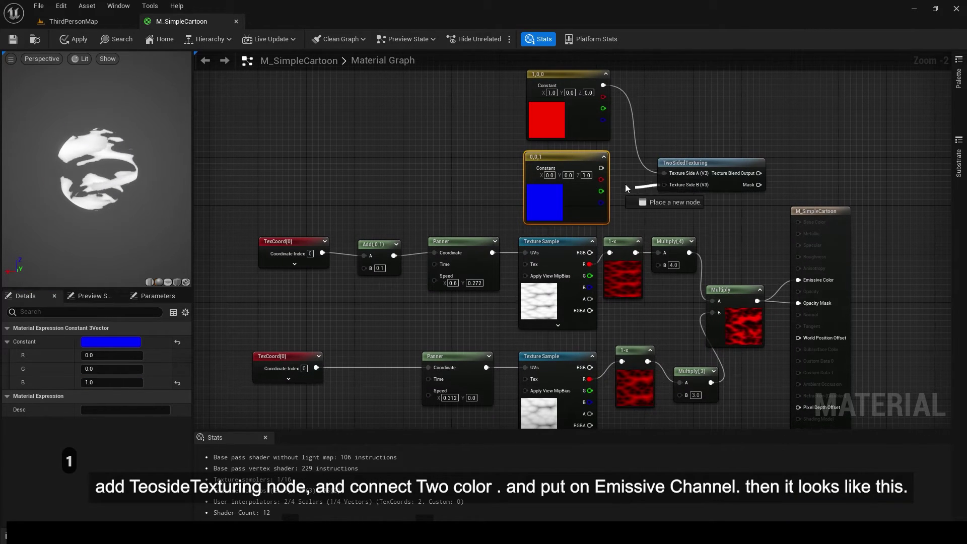
pyautogui.moveTo(738, 220); pyautogui.dragTo(721, 196, button='right')
pyautogui.moveTo(741, 149); pyautogui.dragTo(781, 256)
pyautogui.click(715, 243)
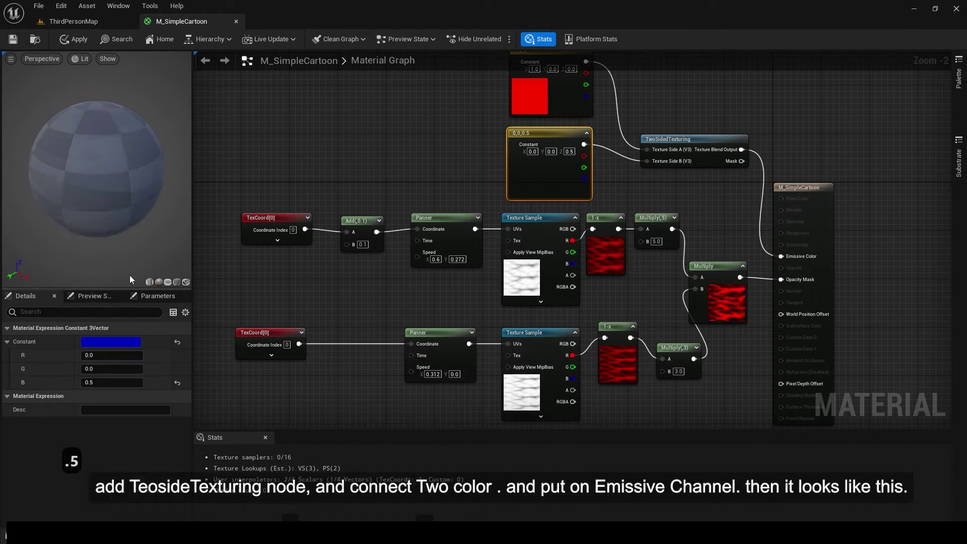
# Step: Set the blue Constant3Vector's R to 0.1 and B to 0.3
pyautogui.click(128, 354)
pyautogui.write('.1')
pyautogui.press('Return')
pyautogui.click(126, 382)
pyautogui.write('.3')
pyautogui.press('Return')
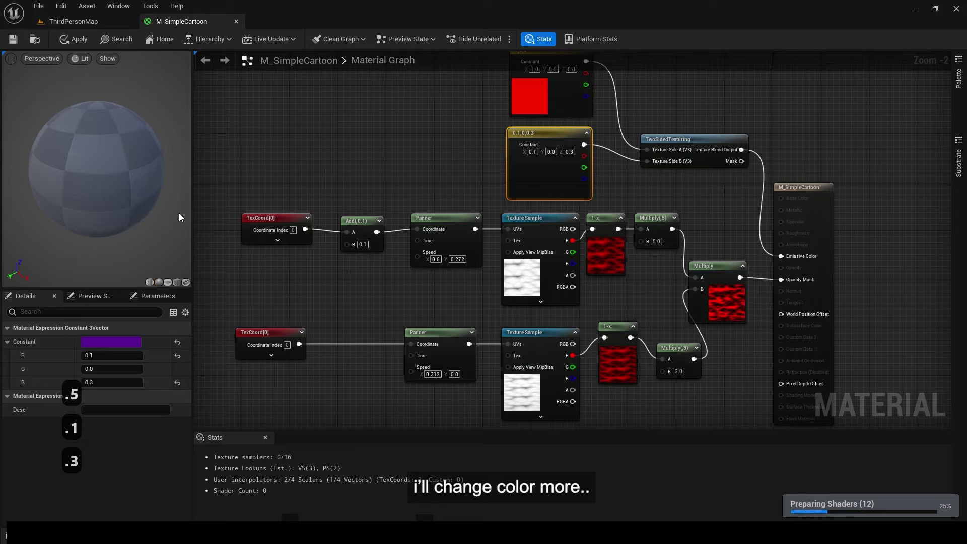
# Step: Set the lower Constant3Vector's R to 0.05 and B to 0.2 for a dark purple
pyautogui.moveTo(179, 213); pyautogui.dragTo(117, 224)
pyautogui.click(112, 356)
pyautogui.write('.05')
pyautogui.press('Tab')
pyautogui.press('Tab')
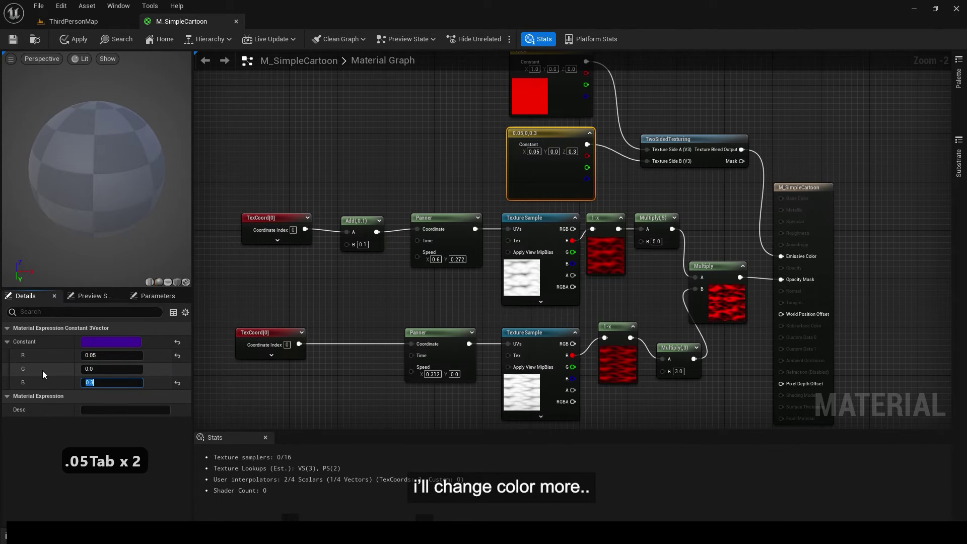
pyautogui.write('.2')
pyautogui.press('Return')
pyautogui.click(408, 294)
pyautogui.moveTo(408, 294); pyautogui.dragTo(423, 296, button='right')
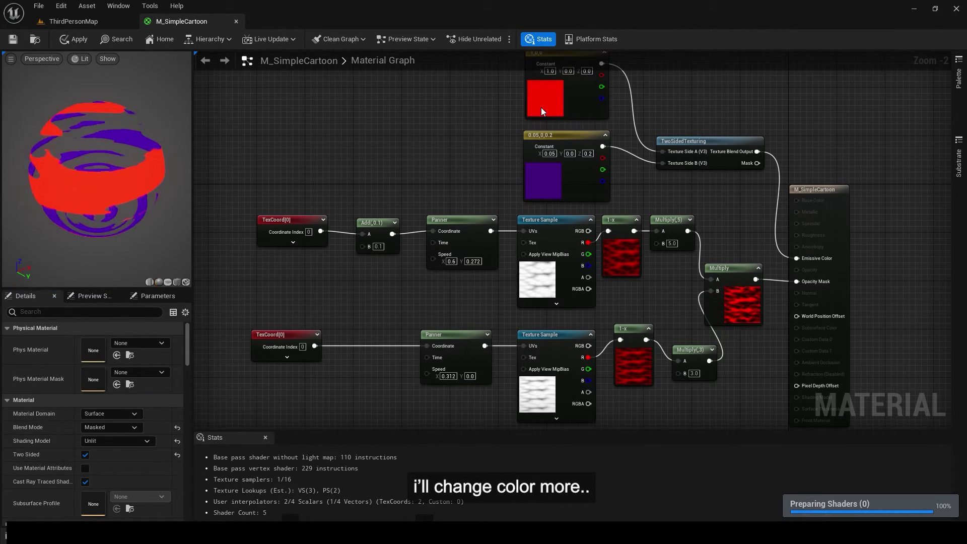
# Step: Set the red Constant3Vector's R to 55 and B to 0.4
pyautogui.click(537, 110)
pyautogui.click(118, 354)
pyautogui.write('55')
pyautogui.click(126, 382)
pyautogui.write('.4')
pyautogui.click(292, 185)
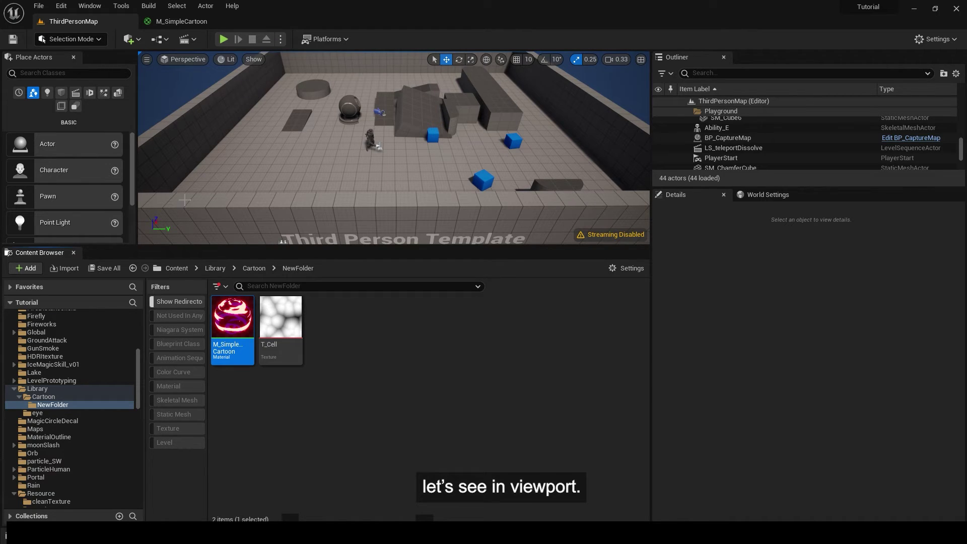
# Step: Place a Sphere shape on the floor of the level near the character and scale it to 5 on all axes
pyautogui.scroll(-1, 75, 177)
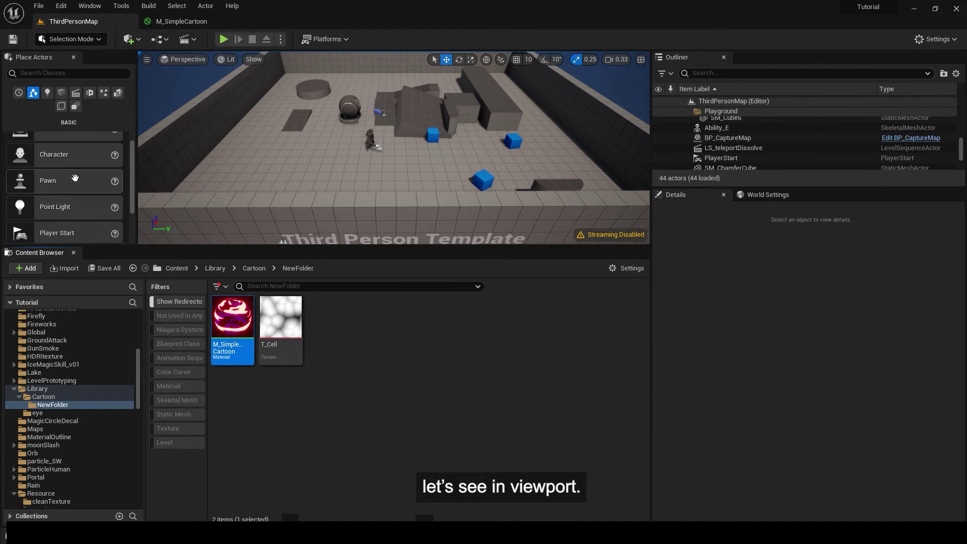
pyautogui.click(60, 94)
pyautogui.moveTo(49, 170); pyautogui.dragTo(321, 151)
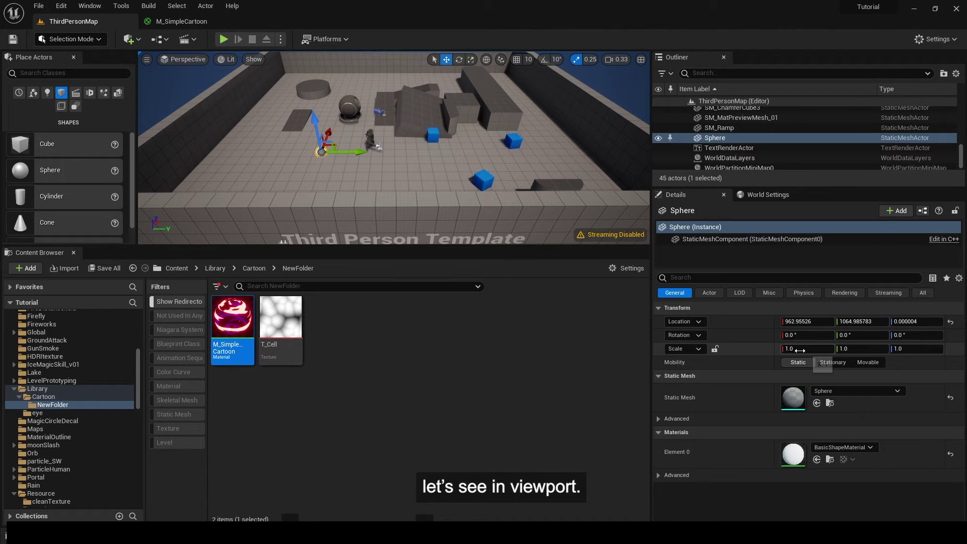
pyautogui.click(800, 350)
pyautogui.write('5')
pyautogui.press('Tab')
pyautogui.write('5')
pyautogui.press('Tab')
pyautogui.write('5')
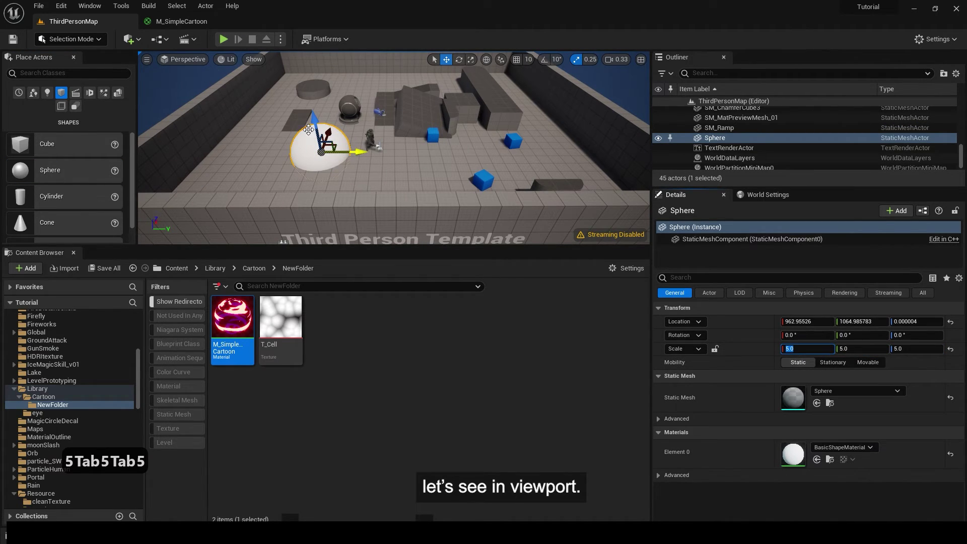
# Step: Assign the M_SimpleCartoon material to the sphere and rotate the sphere about -22° around the X axis
pyautogui.moveTo(394, 147); pyautogui.dragTo(347, 113, button='right')
pyautogui.moveTo(229, 310); pyautogui.dragTo(806, 456)
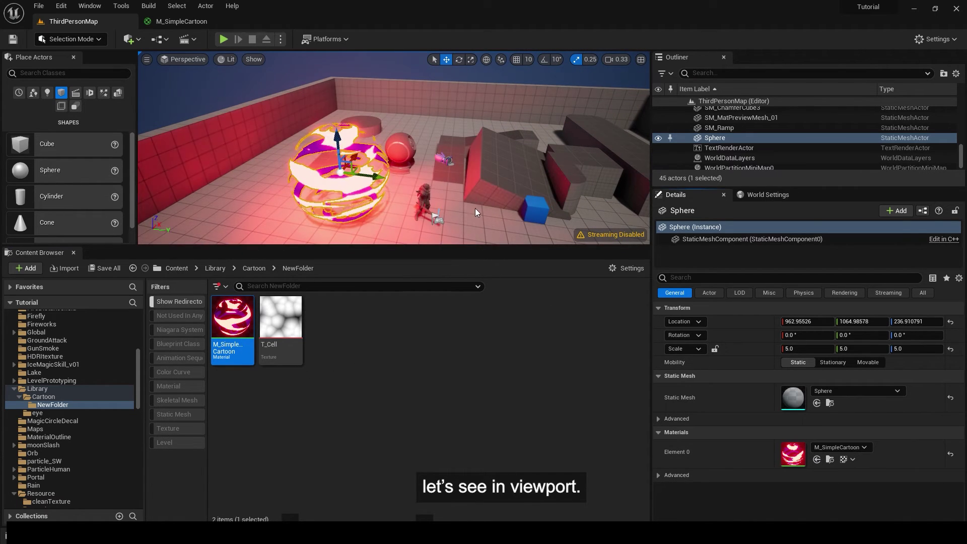
pyautogui.press('e')
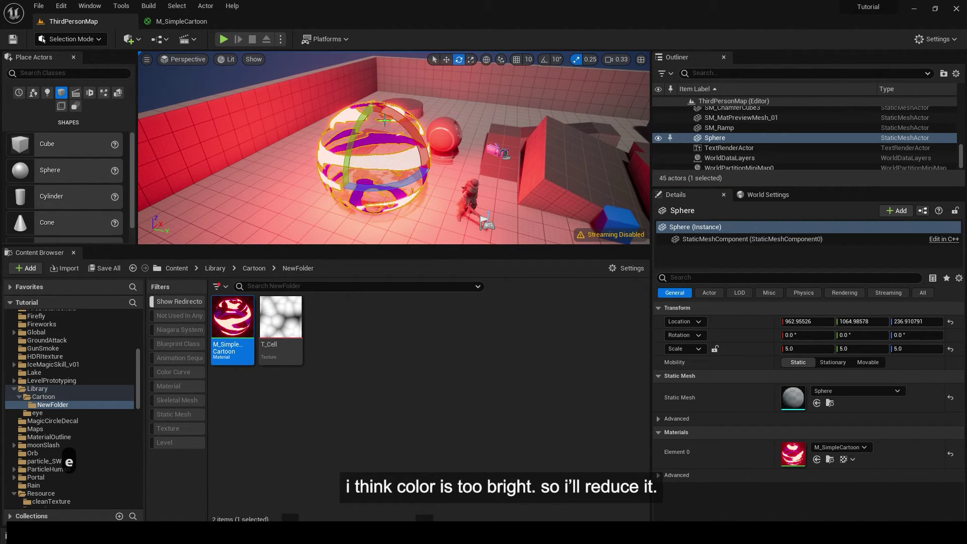
pyautogui.moveTo(405, 132); pyautogui.dragTo(448, 168)
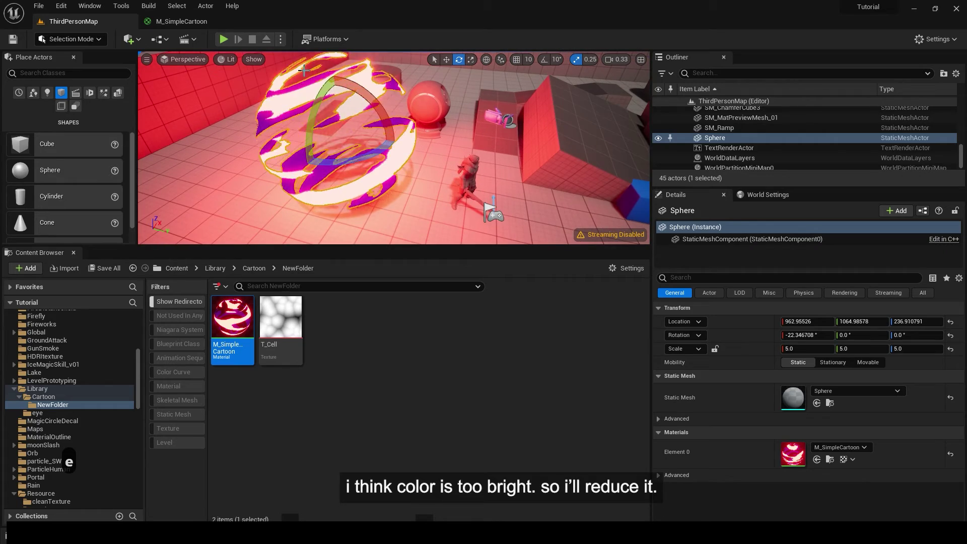
# Step: Reduce the bright pink Constant3Vector in M_SimpleCartoon to R 12 and B 0.1, and save the material
pyautogui.click(181, 21)
pyautogui.click(109, 355)
pyautogui.write('12')
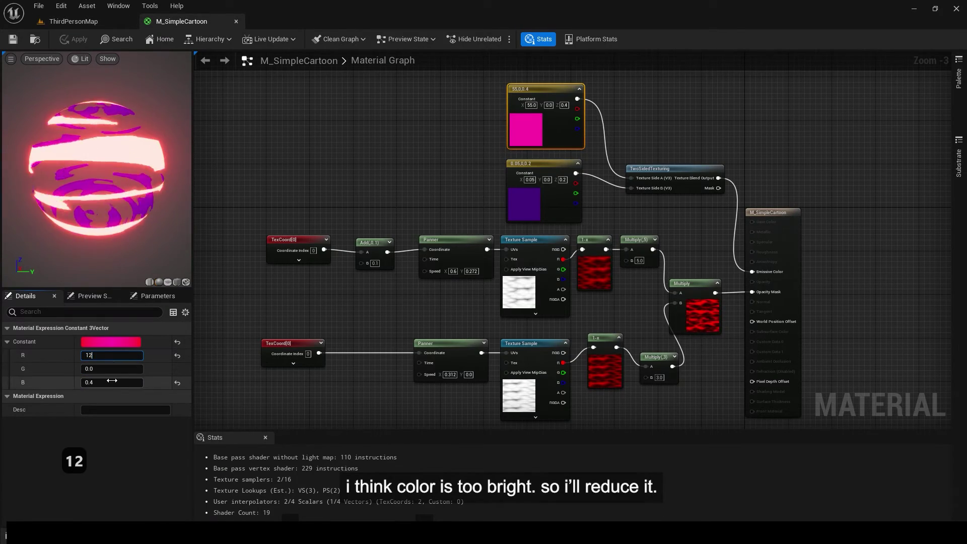
pyautogui.click(110, 382)
pyautogui.write('.1')
pyautogui.press('Return')
pyautogui.click(17, 43)
pyautogui.click(74, 21)
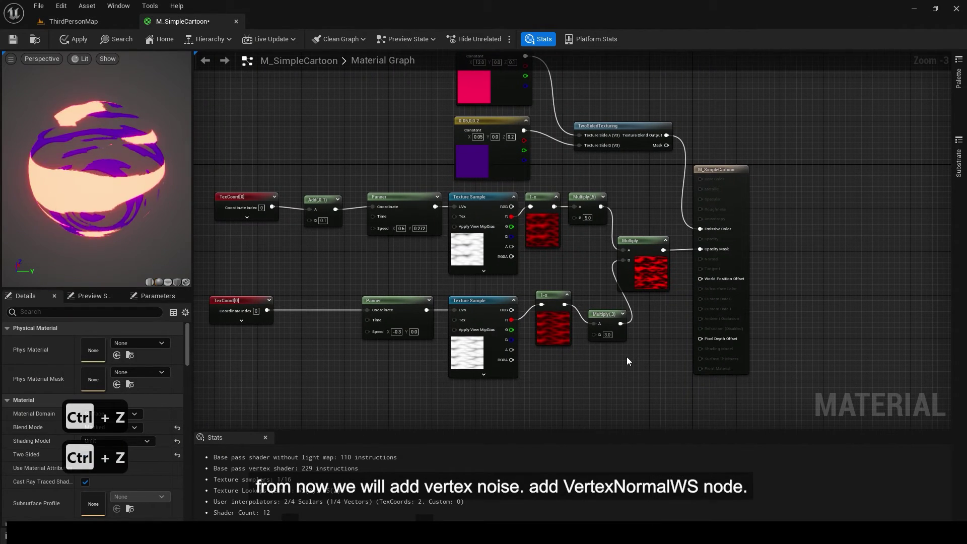
# Step: Add a VertexNormalWS node and multiply it by the combined noise Multiply that feeds Opacity Mask
pyautogui.rightClick(625, 357)
pyautogui.write('verte')
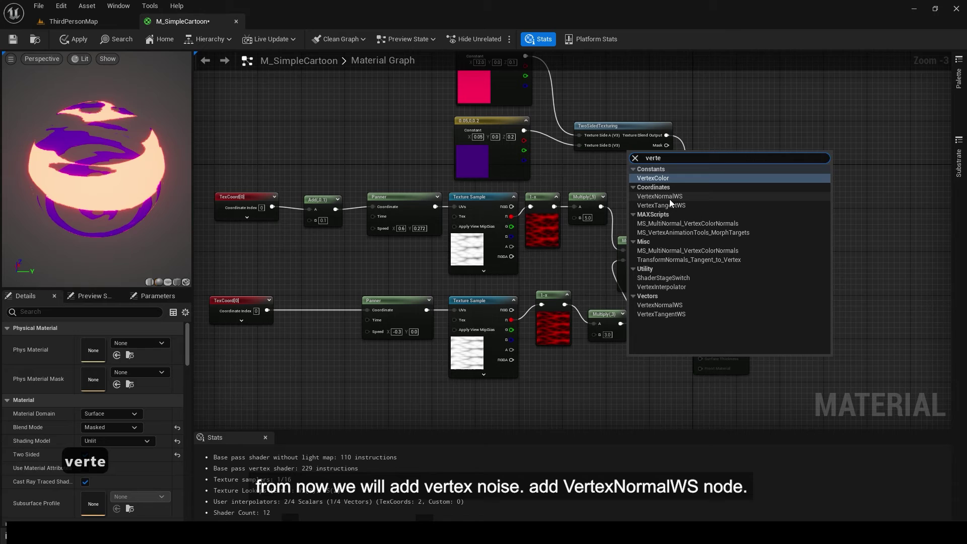
pyautogui.click(669, 199)
pyautogui.click(650, 353)
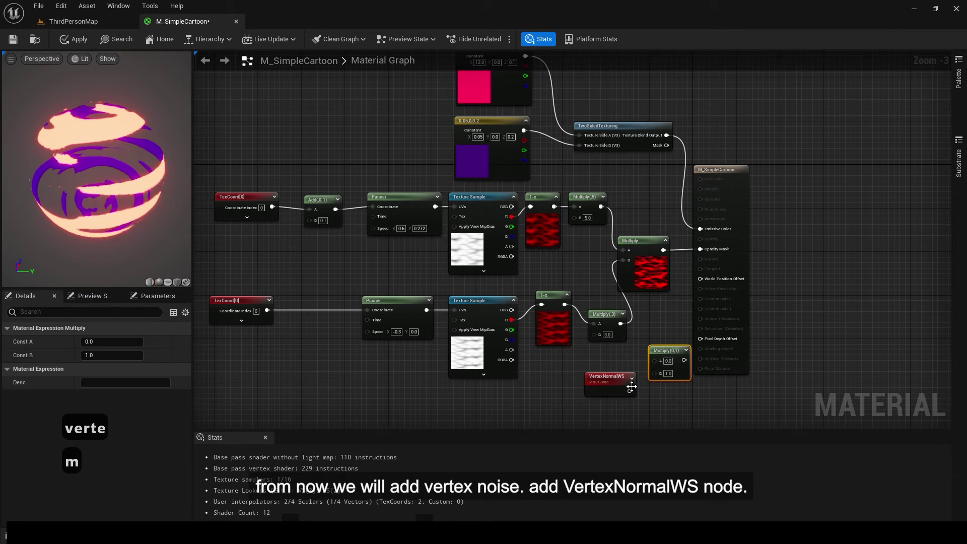
pyautogui.moveTo(629, 390); pyautogui.dragTo(654, 361)
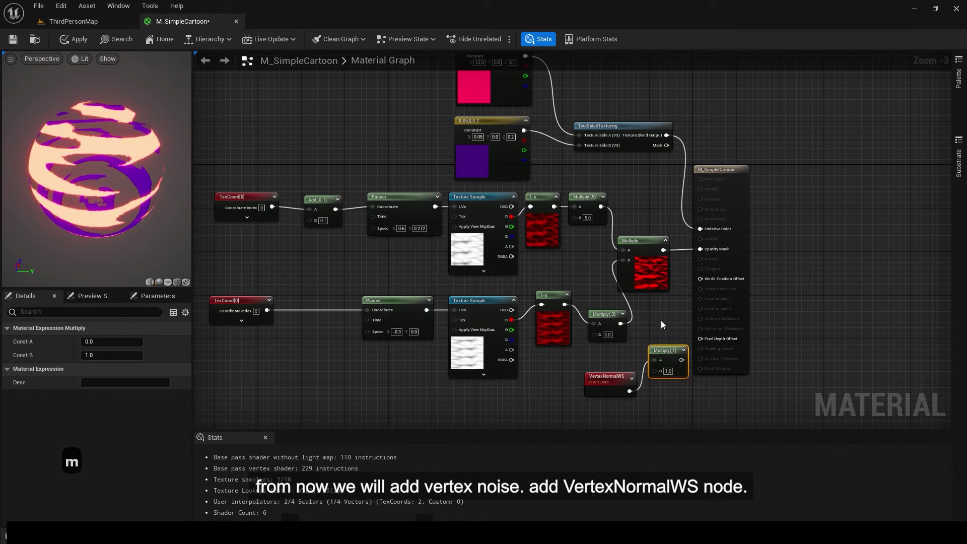
pyautogui.moveTo(662, 252); pyautogui.dragTo(663, 251)
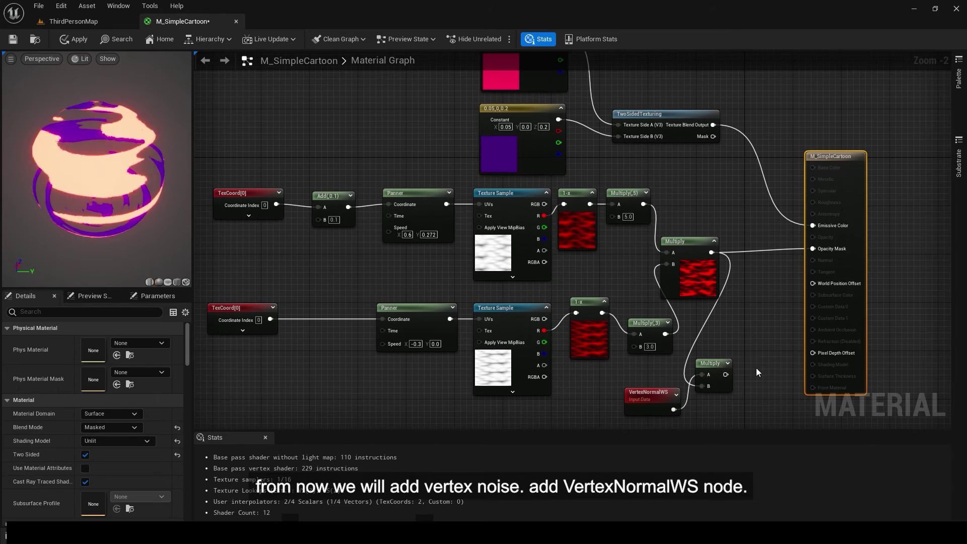
# Step: Multiply the vertex offset by 22 into World Position Offset, and switch its noise input to the lower Texture Sample's R output
pyautogui.click(749, 365)
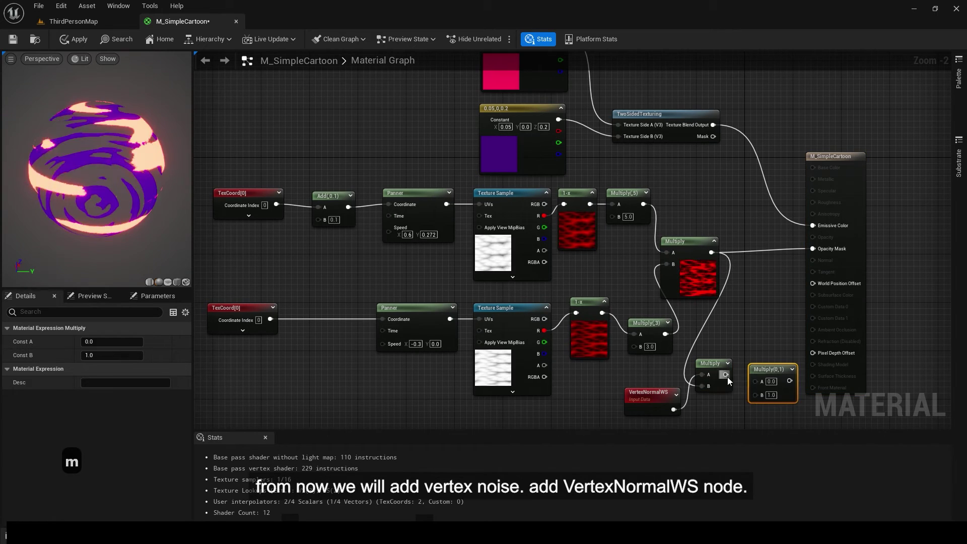
pyautogui.moveTo(794, 343); pyautogui.dragTo(812, 283)
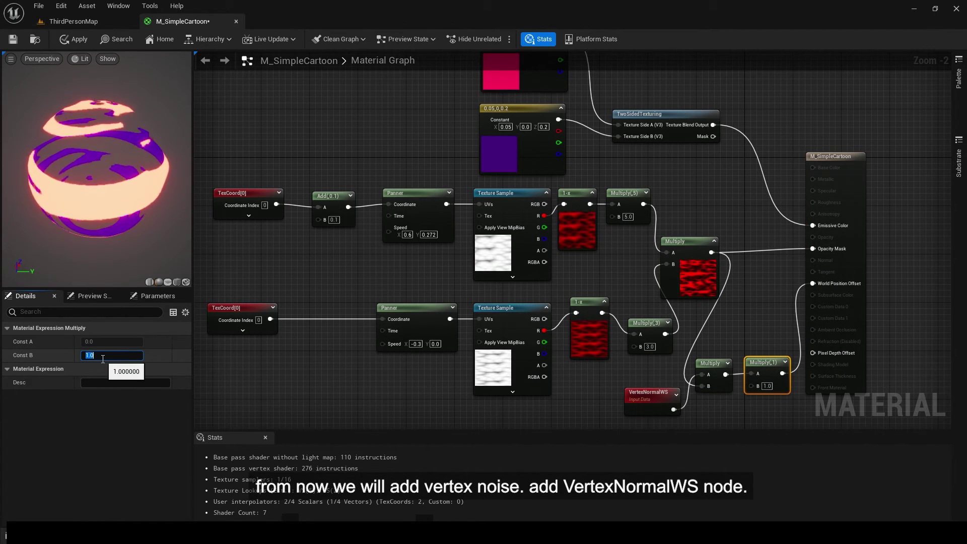
pyautogui.write('22')
pyautogui.click(146, 231)
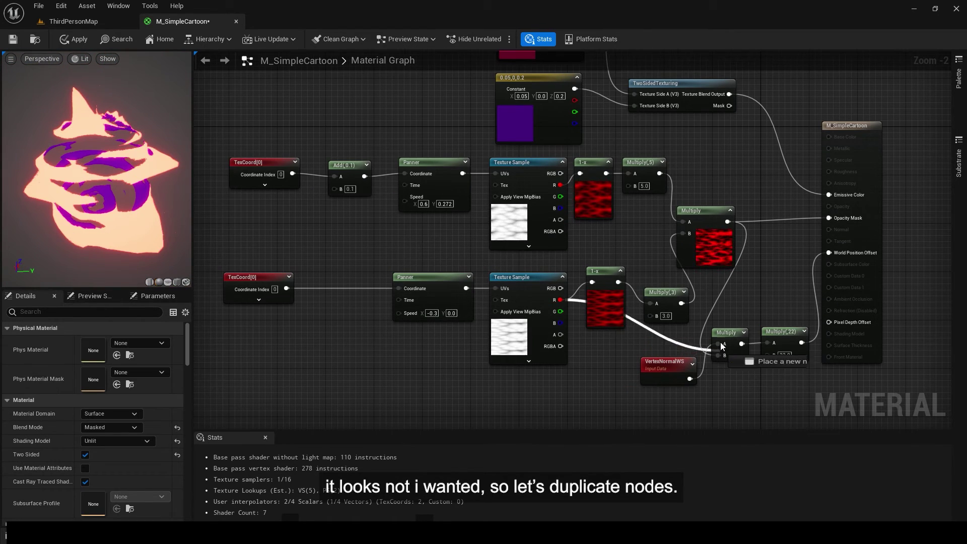
pyautogui.moveTo(720, 342); pyautogui.dragTo(718, 355)
# Step: Duplicate the lower TexCoord, Panner and Texture Sample nodes below the originals and connect the copied Panner to the copied sample's UVs
pyautogui.click(516, 353)
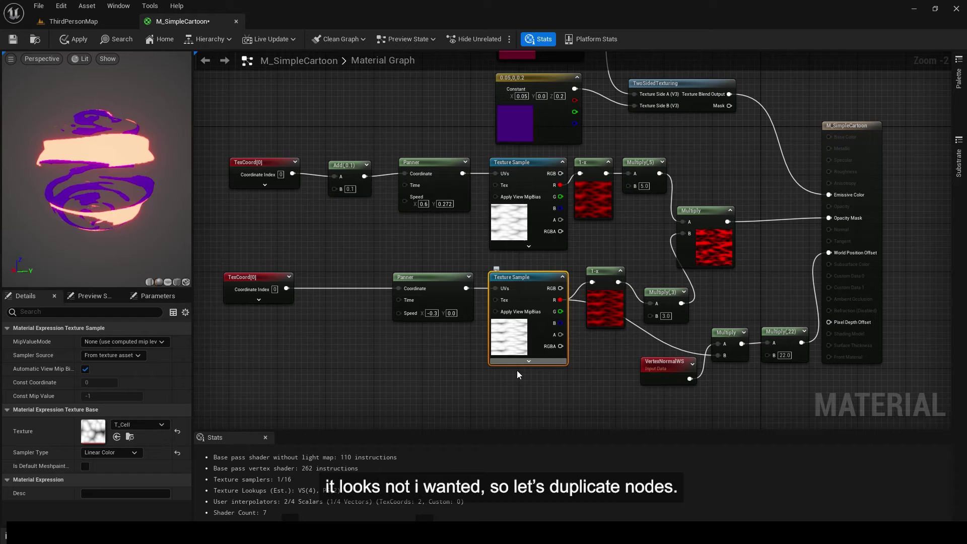
pyautogui.hotkey('ctrl', 'c')
pyautogui.hotkey('ctrl', 'v')
pyautogui.moveTo(277, 401); pyautogui.dragTo(306, 339, button='right')
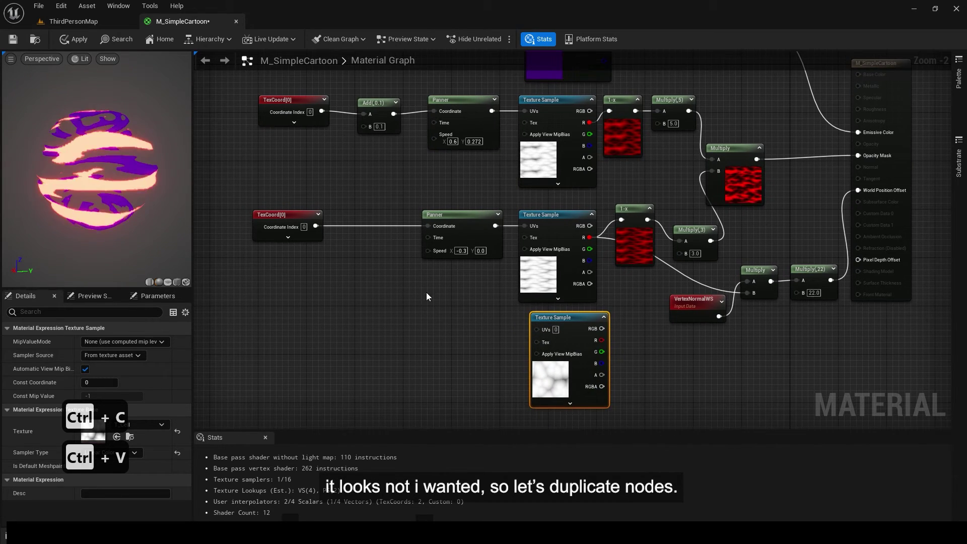
pyautogui.moveTo(425, 292); pyautogui.dragTo(302, 224)
pyautogui.hotkey('ctrl', 'c')
pyautogui.hotkey('ctrl', 'v')
pyautogui.moveTo(520, 347); pyautogui.dragTo(497, 348)
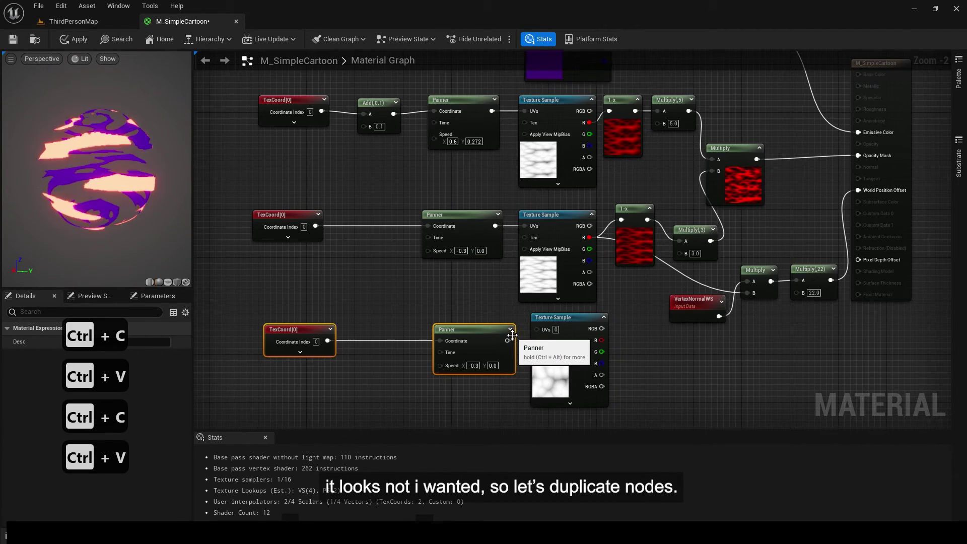
# Step: Set the duplicated Panner's Speed X to 0.2 and the duplicated TexCoord's VTiling to 2
pyautogui.click(497, 347)
pyautogui.click(98, 347)
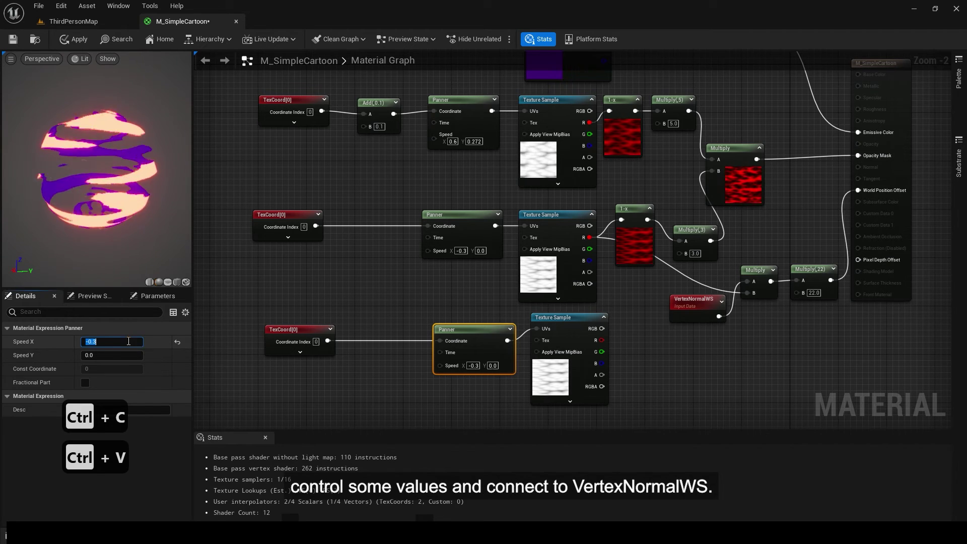
pyautogui.write('.2')
pyautogui.press('Return')
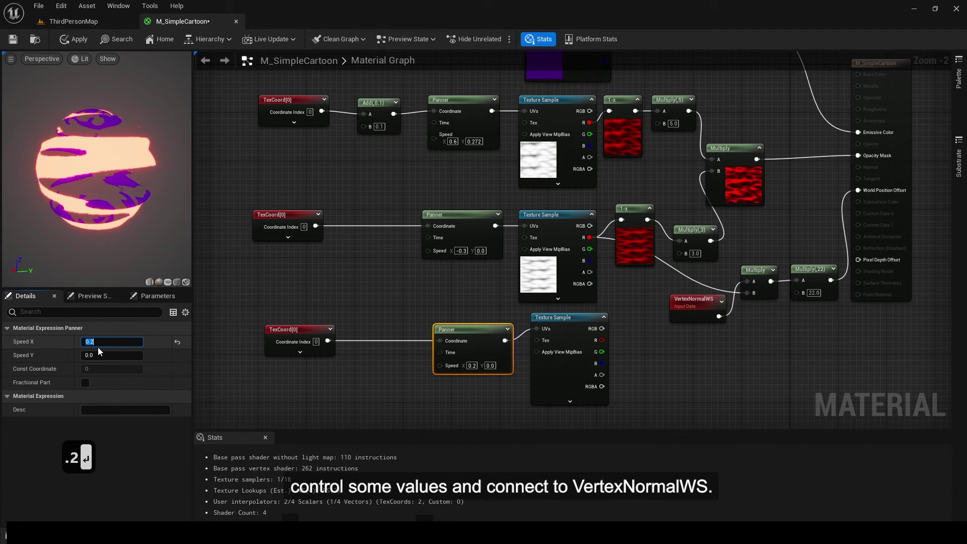
pyautogui.click(295, 335)
pyautogui.click(92, 369)
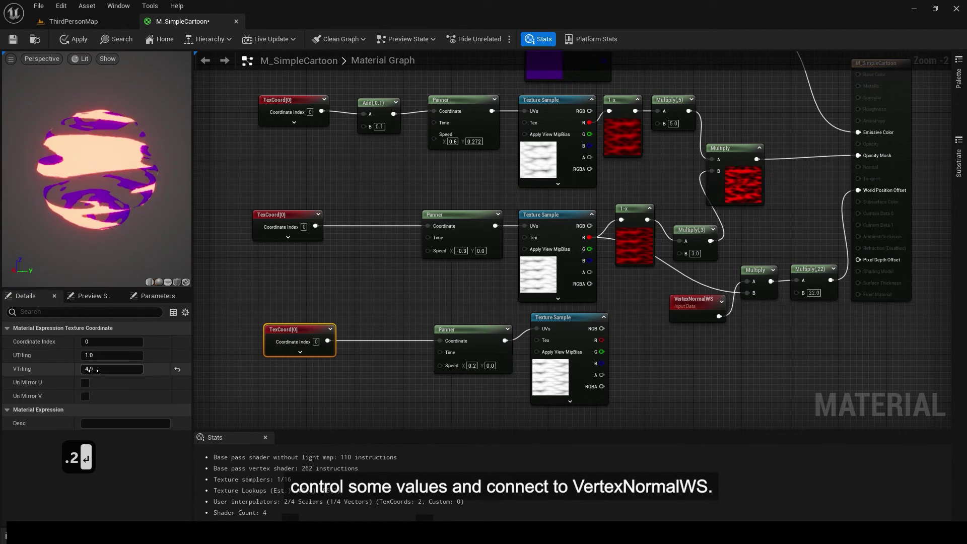
pyautogui.write('2')
# Step: Run the duplicated Texture Sample's R output through a Power node with exponent 0.6 into the VertexNormalWS Multiply's B input
pyautogui.moveTo(512, 318); pyautogui.dragTo(467, 333, button='right')
pyautogui.click(575, 353)
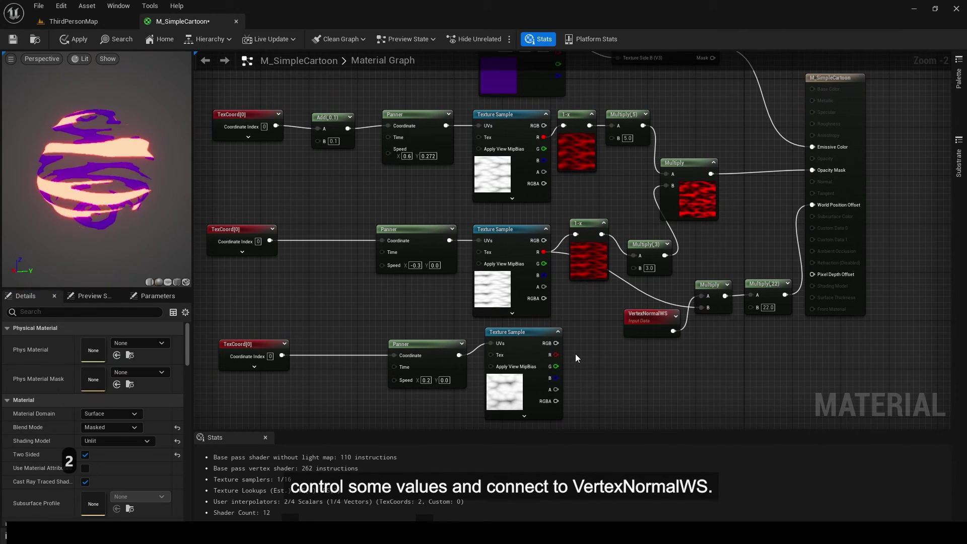
pyautogui.press('e')
pyautogui.click(573, 351)
pyautogui.moveTo(556, 354); pyautogui.dragTo(580, 367)
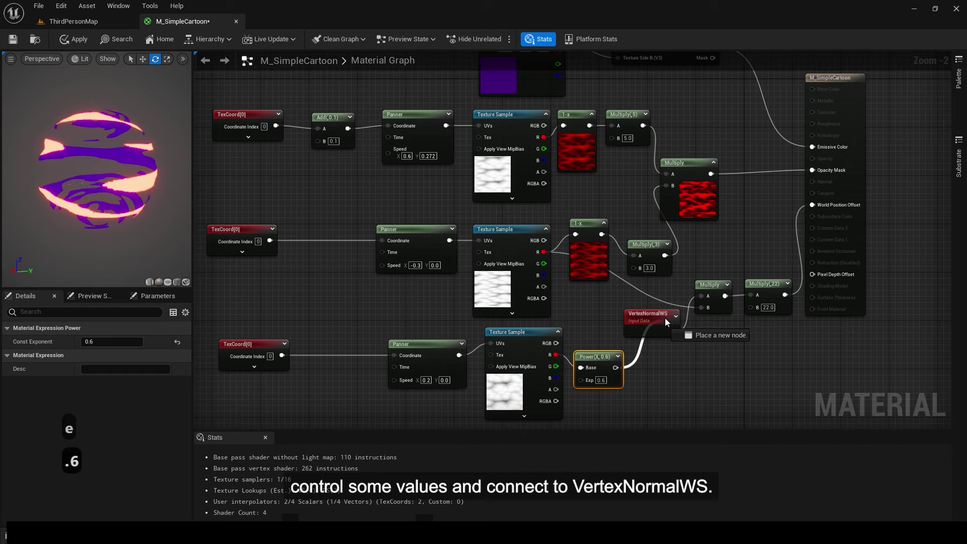
pyautogui.moveTo(699, 316); pyautogui.dragTo(701, 307)
pyautogui.click(699, 354)
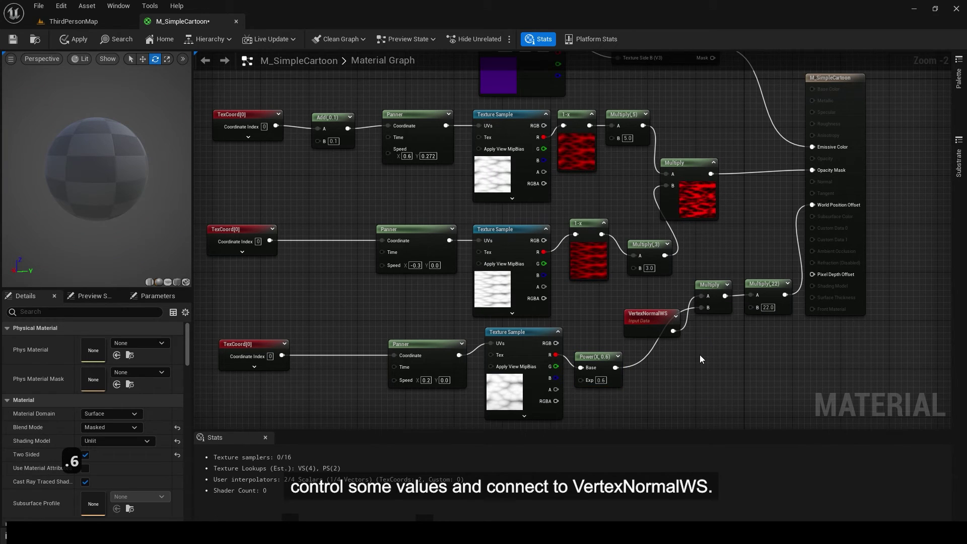
# Step: Increase the vertex noise strength by setting Const B of the Multiply before World Position Offset to 66
pyautogui.moveTo(697, 350); pyautogui.dragTo(690, 354, button='right')
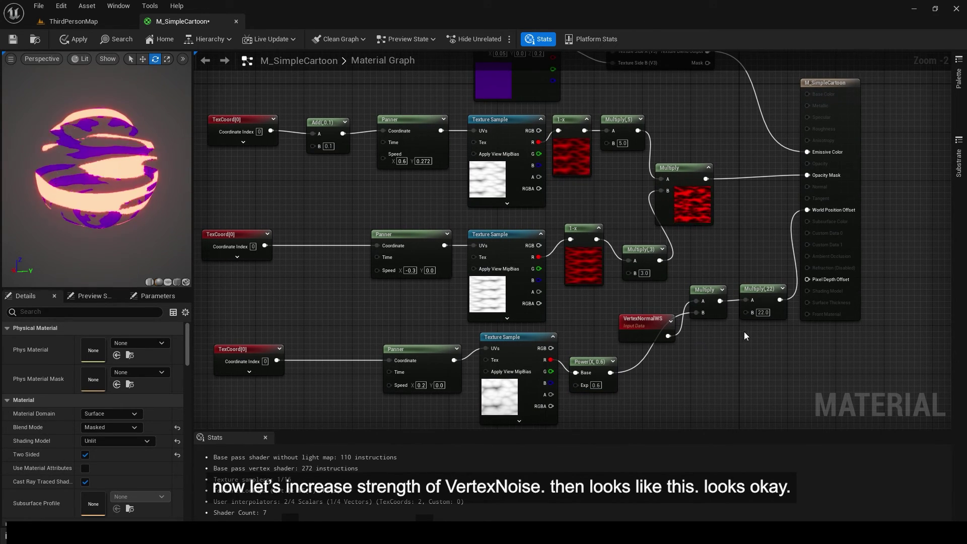
pyautogui.click(755, 297)
pyautogui.click(126, 355)
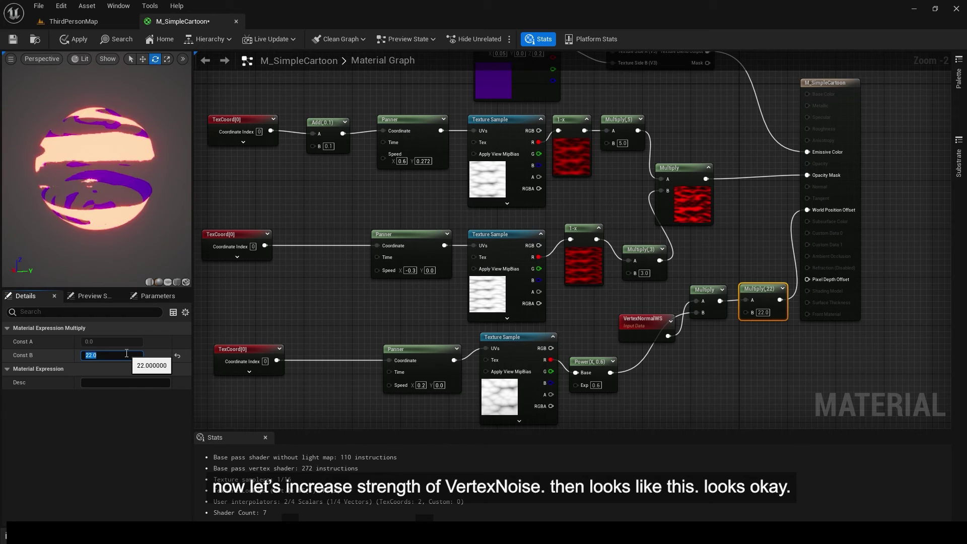
pyautogui.write('66')
pyautogui.click(151, 235)
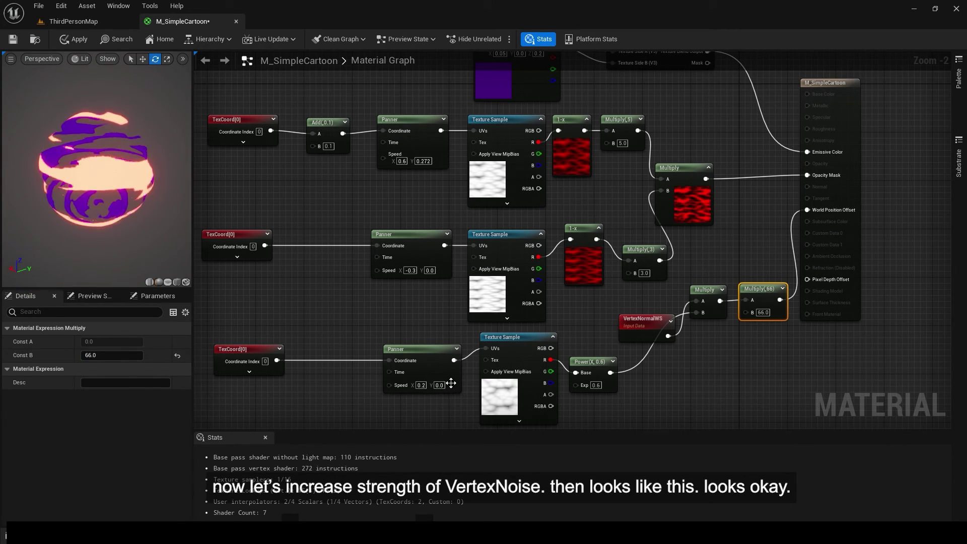
# Step: Set the exponent of the vertex noise Power node to 1
pyautogui.click(595, 384)
pyautogui.write('1')
pyautogui.click(632, 393)
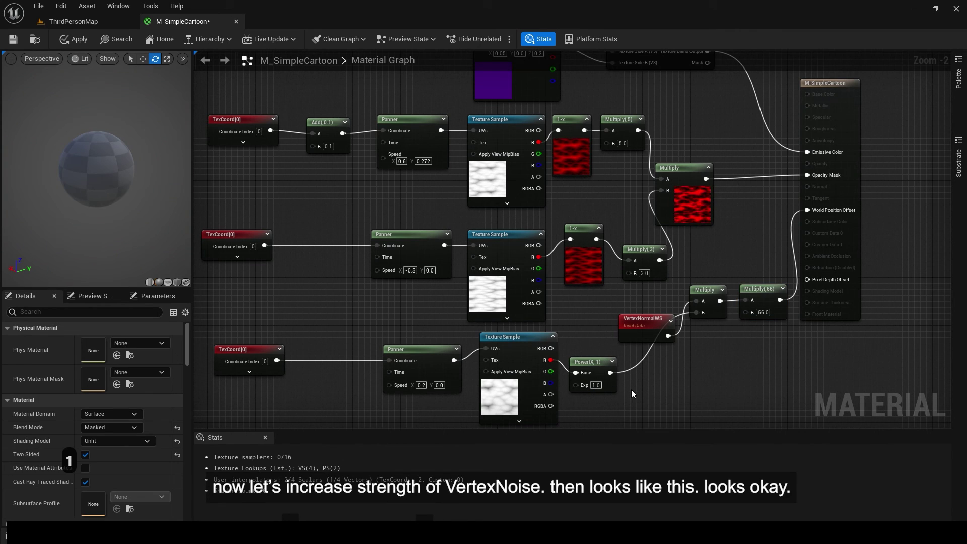
# Step: Set Speed X of the vertex noise Panner to 0.6
pyautogui.click(418, 382)
pyautogui.click(112, 341)
pyautogui.press('BackSpace')
pyautogui.write('.')
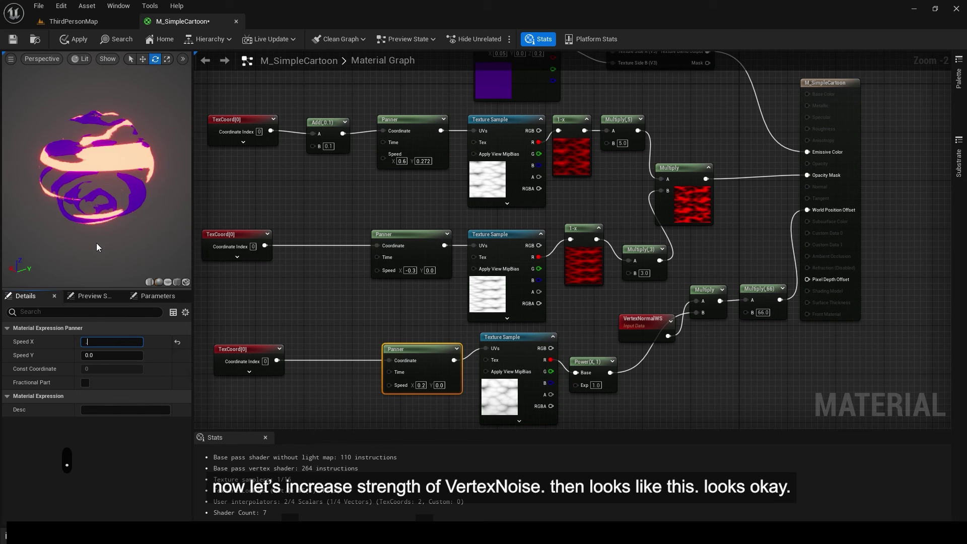
pyautogui.write('6')
pyautogui.click(352, 214)
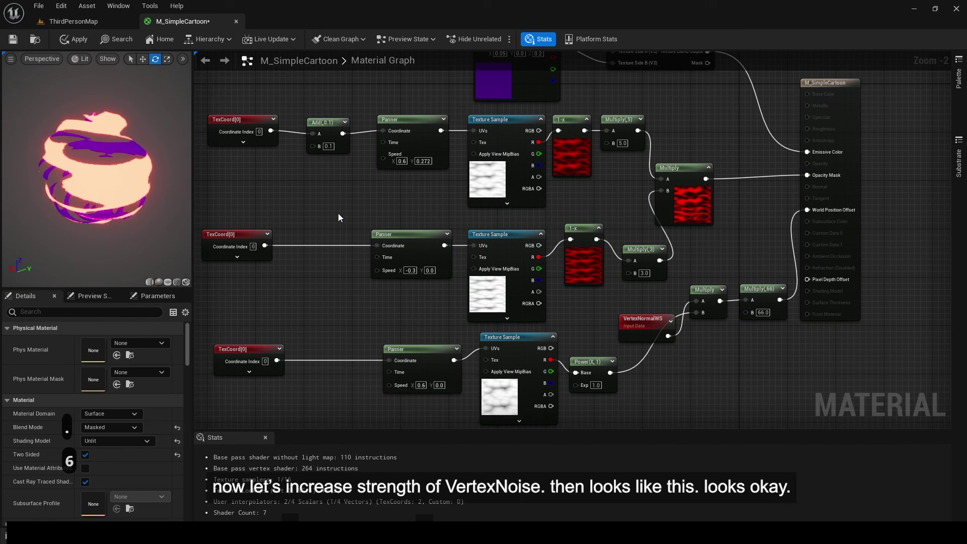
# Step: Play the level and run the character around the sphere to examine the finished cartoon shader
pyautogui.moveTo(95, 191); pyautogui.dragTo(96, 146)
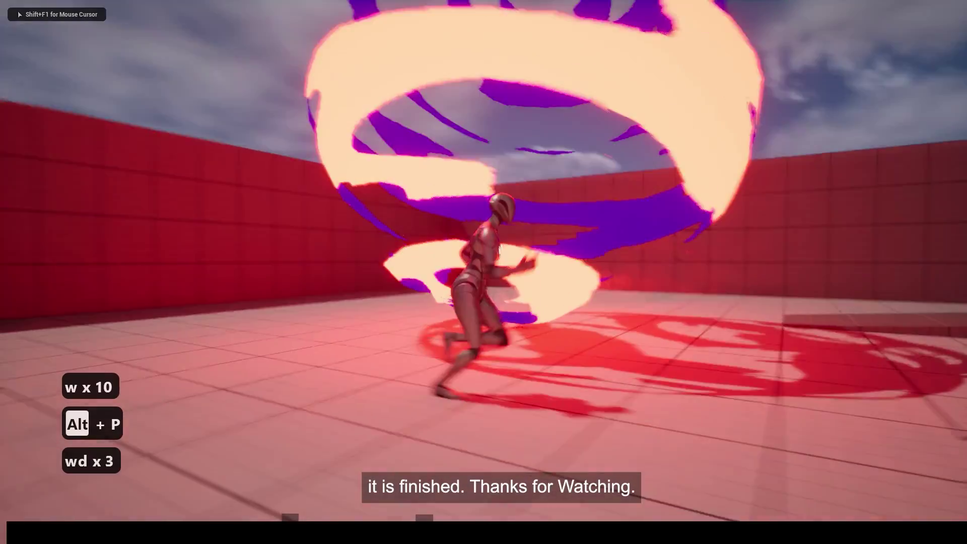
pyautogui.press('s')
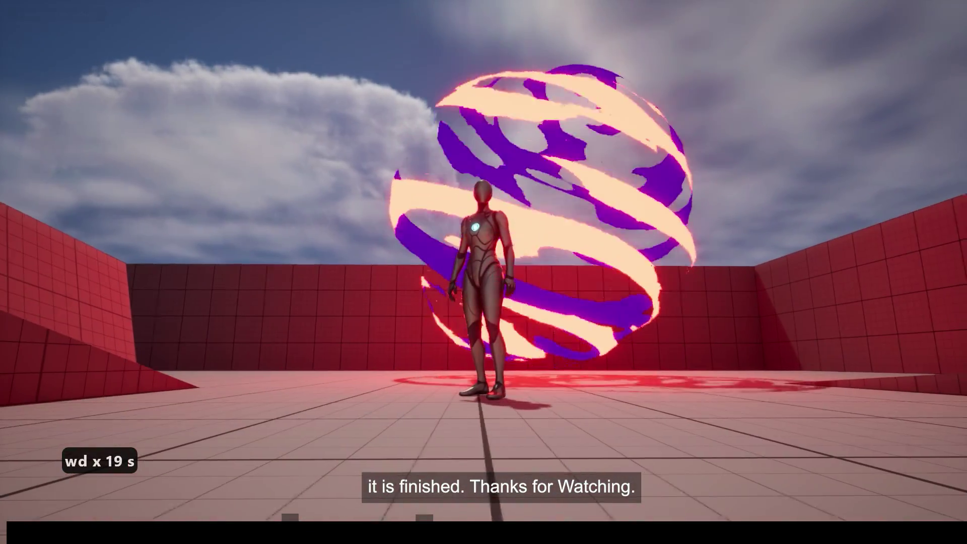
pyautogui.press('w')
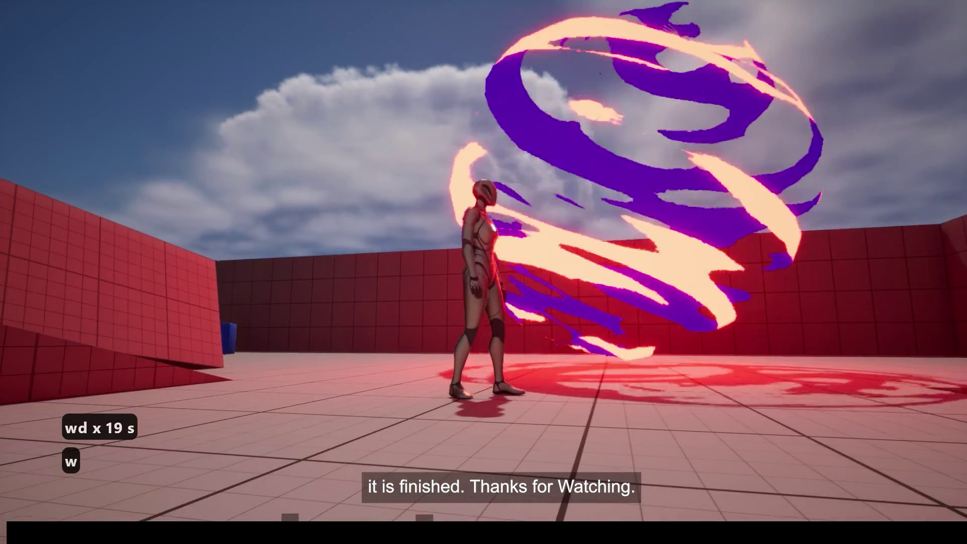